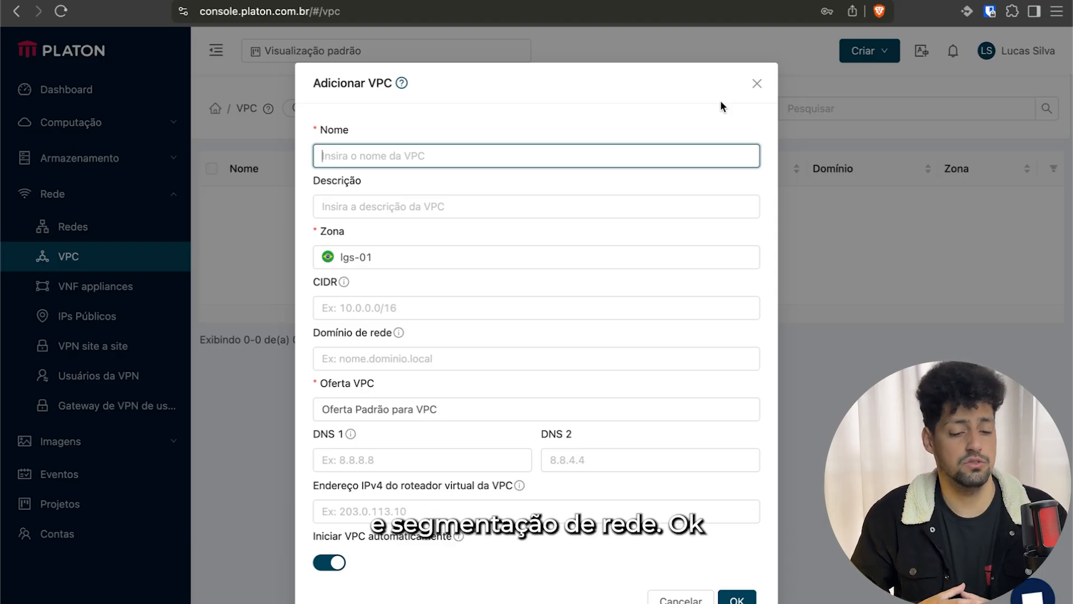
Step: Name the new VPC vpc-demo and give it the description "VPC para demonstrações"
type("vpc")
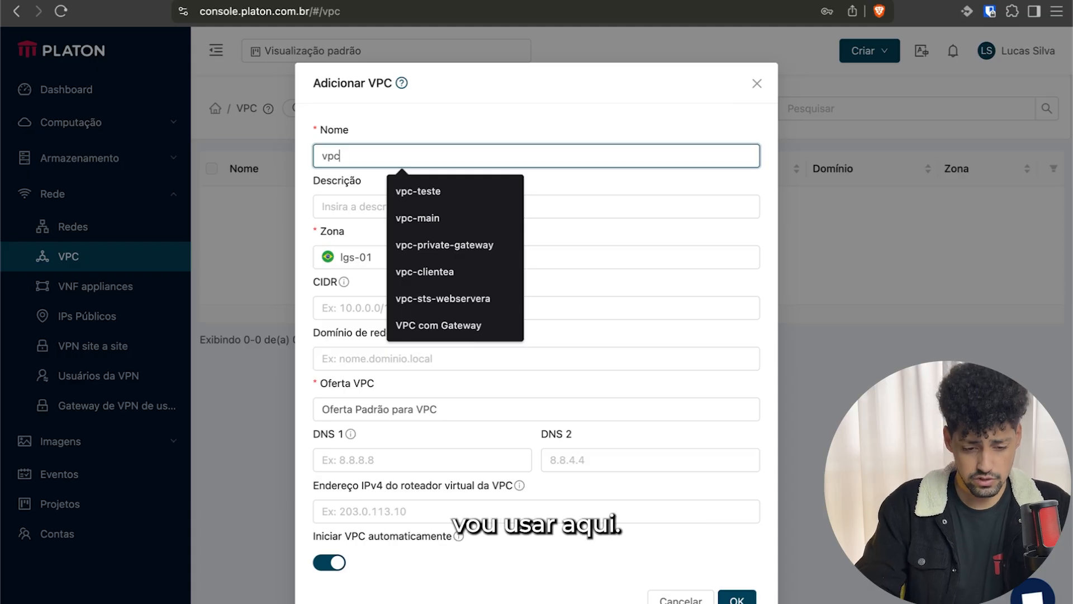
type("-demo")
key("Tab")
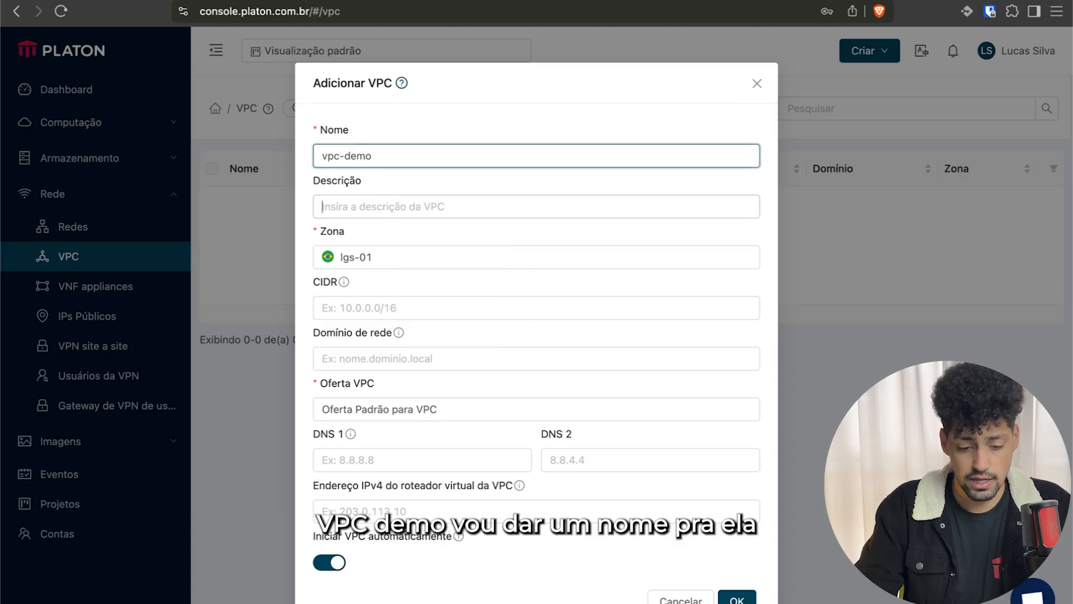
type("VPC")
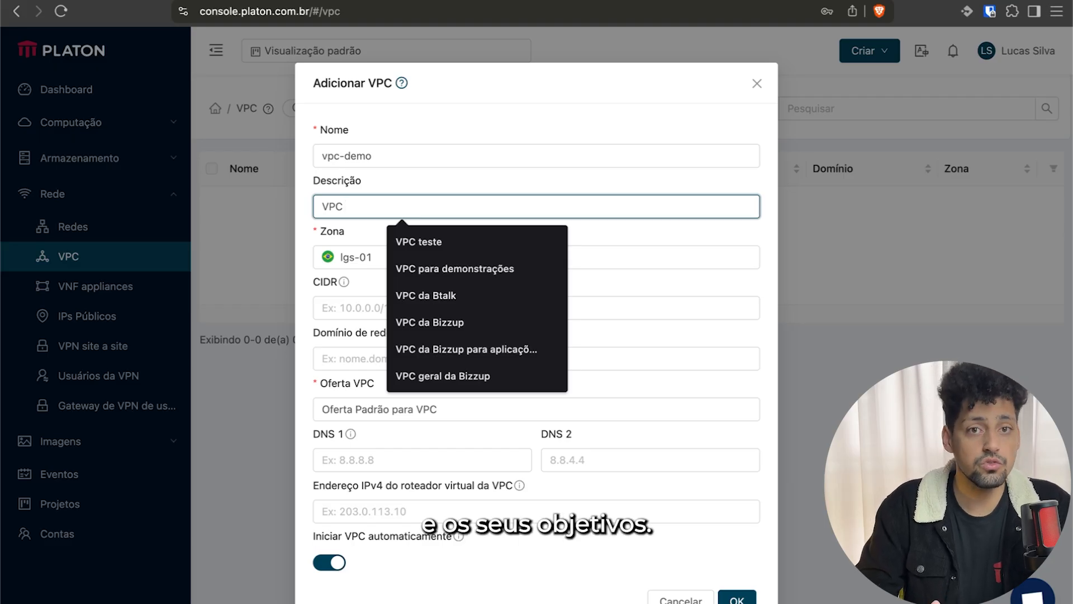
key("Down")
key("Down")
key("Return")
key("Tab")
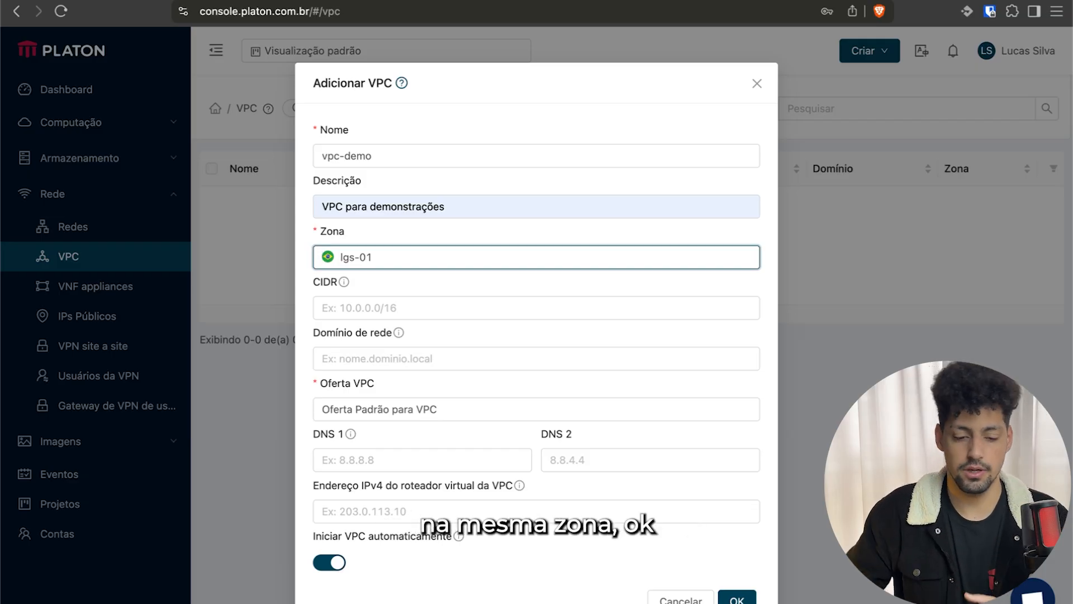
Step: Set the VPC's CIDR to 10.26.0.0/16 and its network domain to demo.internal
left_click(346, 302)
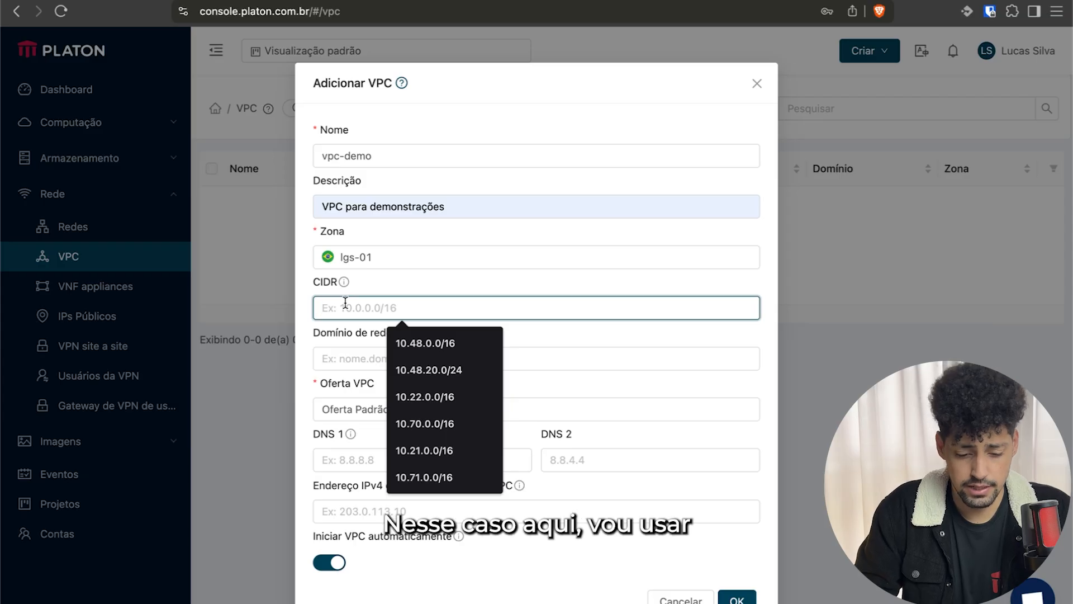
type("10.2")
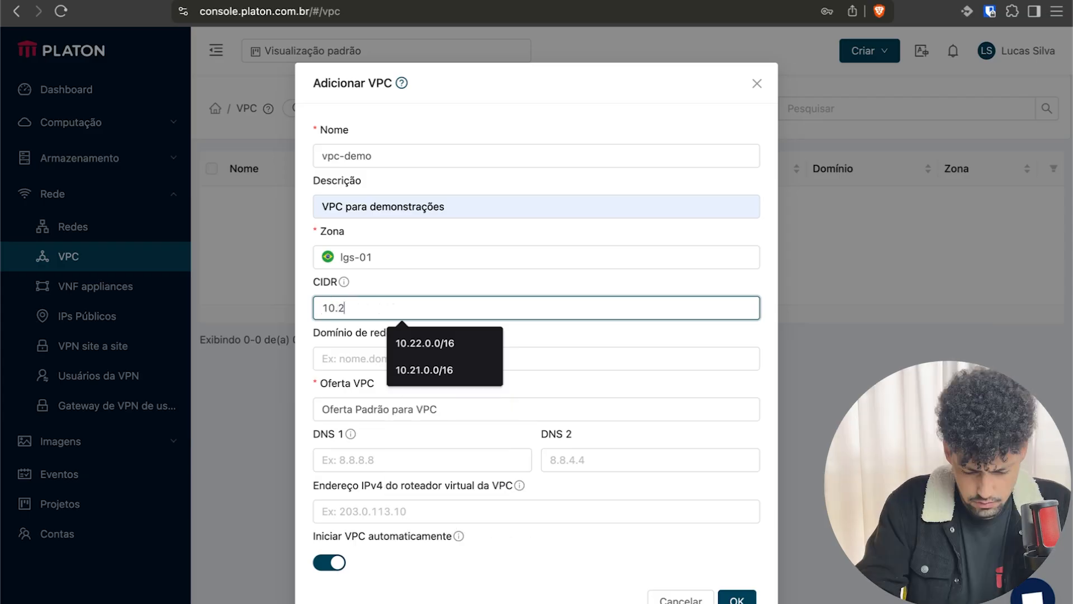
type("6.0.")
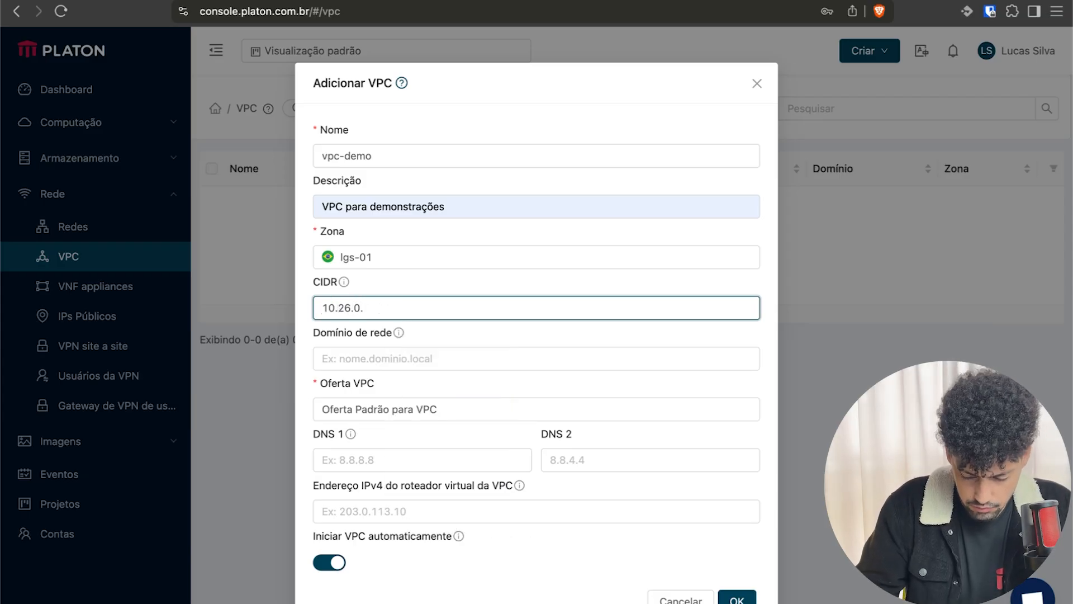
type("0/16")
key("Tab")
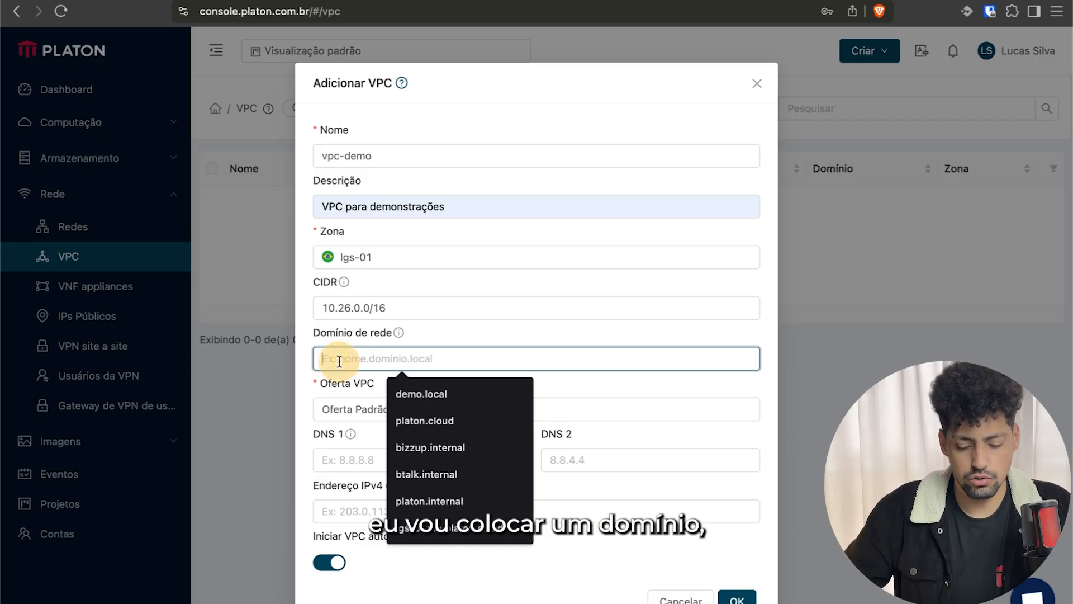
type("demo.internal")
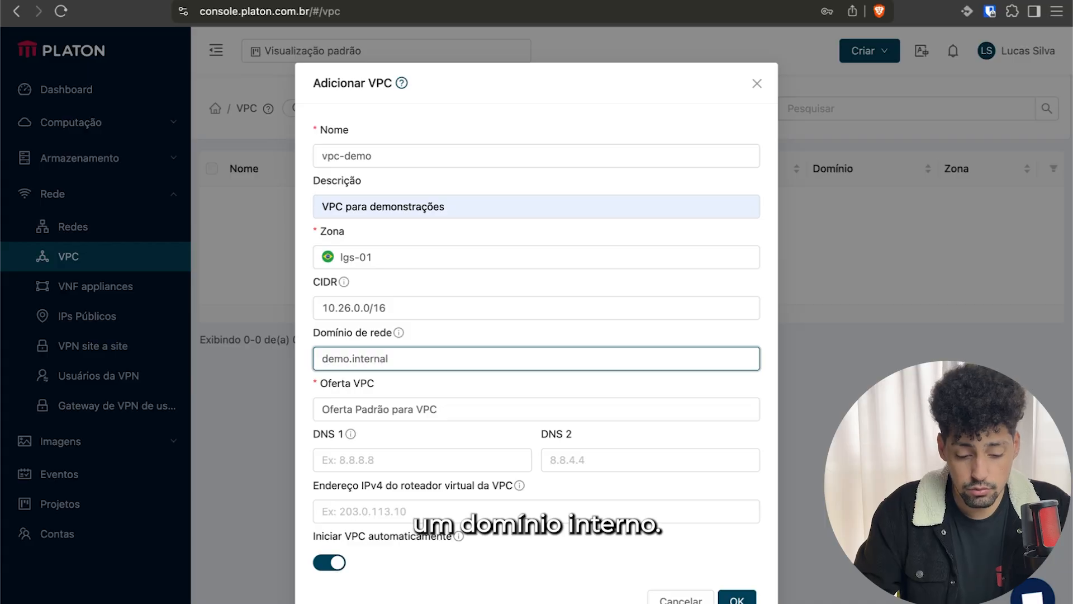
Step: Create the VPC with the default offering and the DNS and router address left blank, and open the details of vpc-demo
left_click(353, 416)
left_click(354, 441)
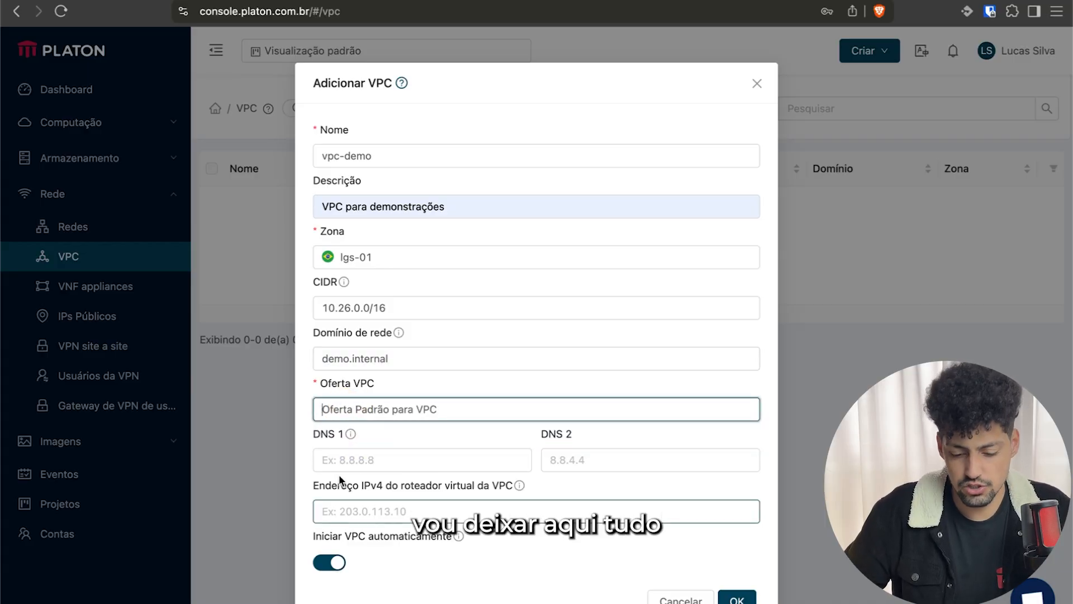
left_click(740, 601)
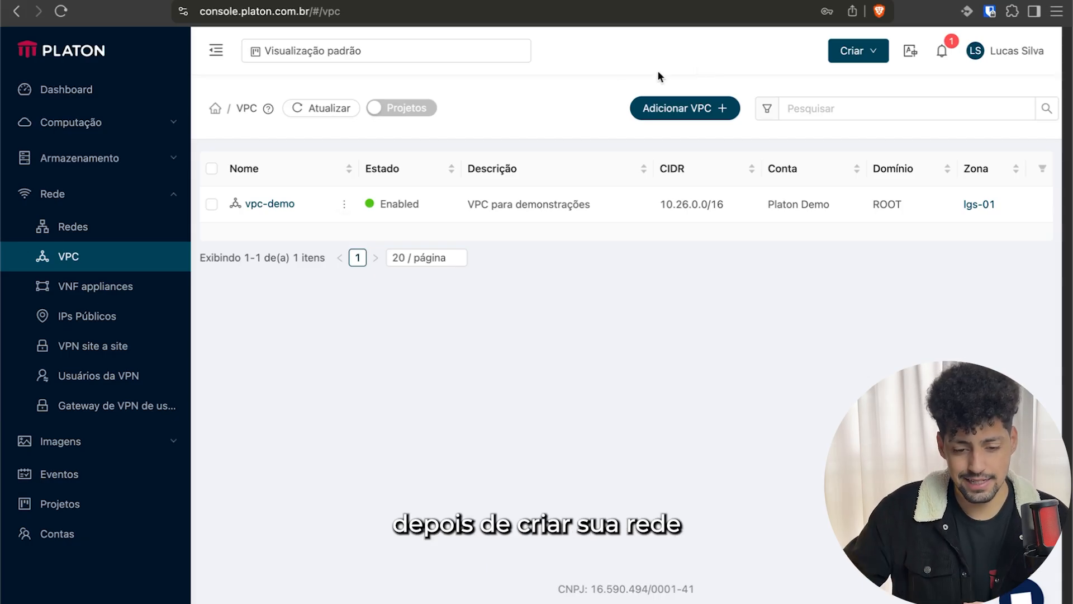
left_click(269, 206)
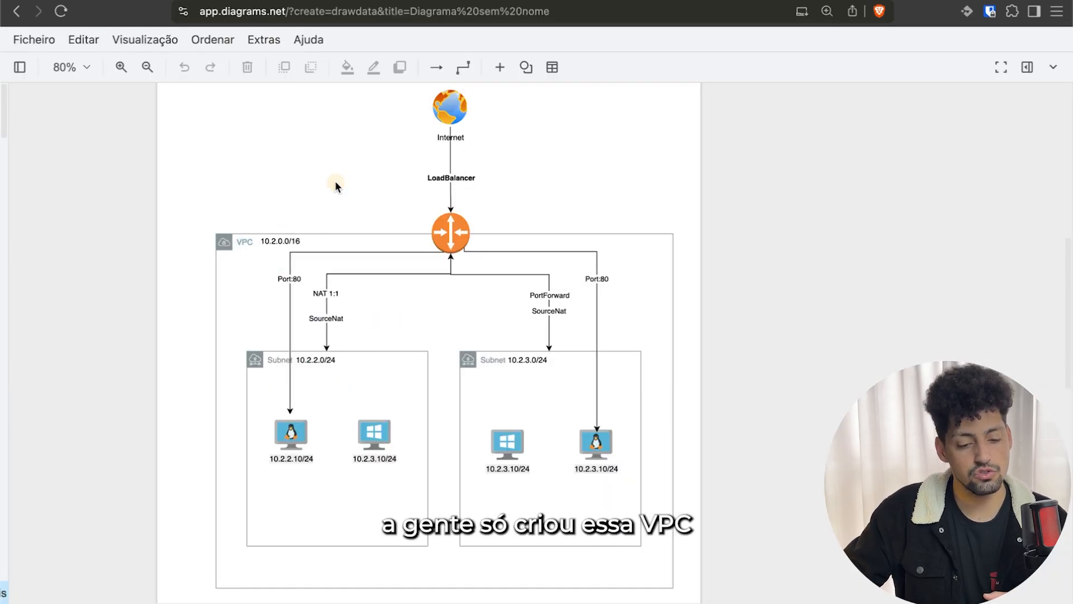
Step: Switch to the diagrams.net network diagram and examine the VPC block and the two subnets inside it
left_click(312, 231)
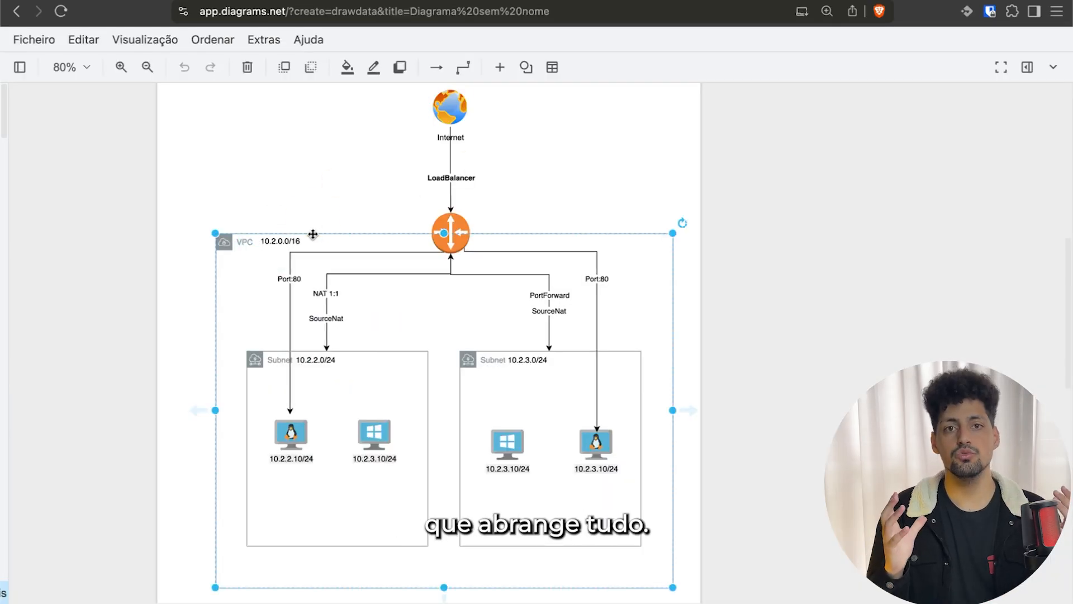
left_click(382, 356)
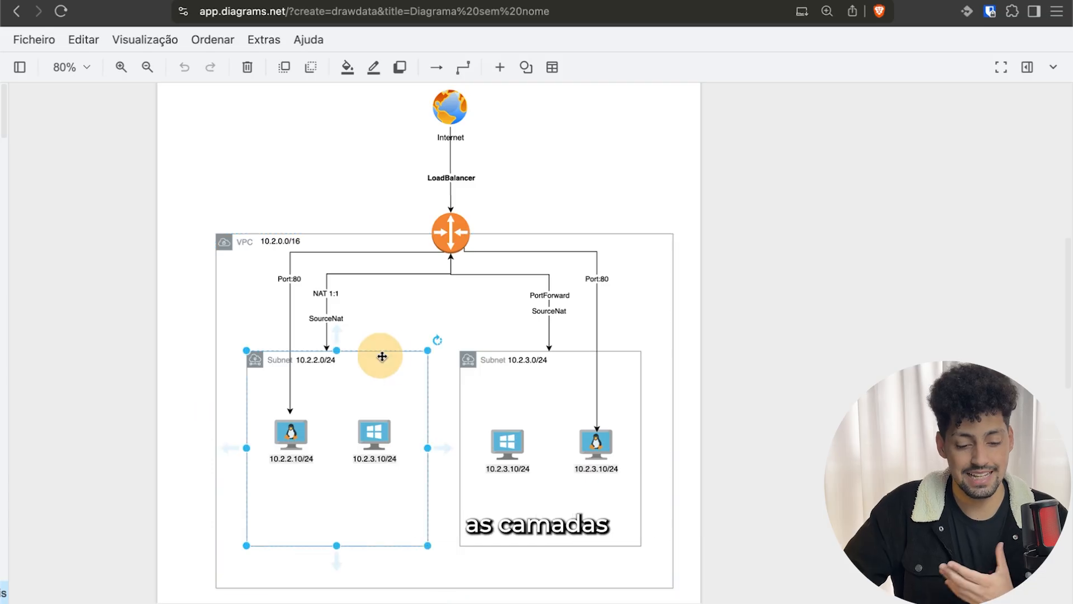
left_click(516, 357)
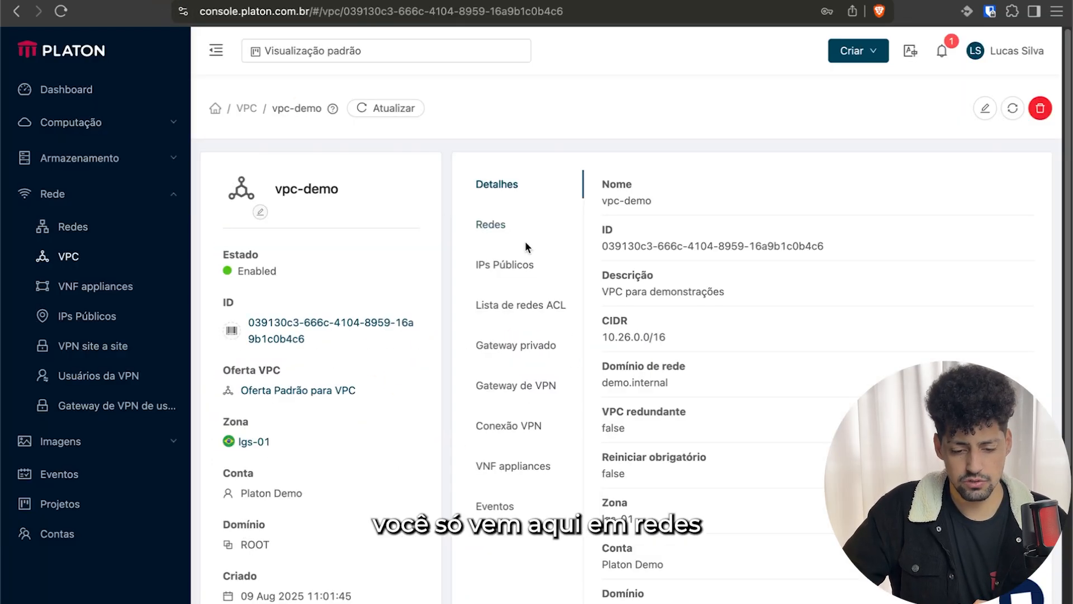
Step: Return to the Platon console and start a new network tier named dmz-demo in vpc-demo, keeping the default network offering
left_click(507, 234)
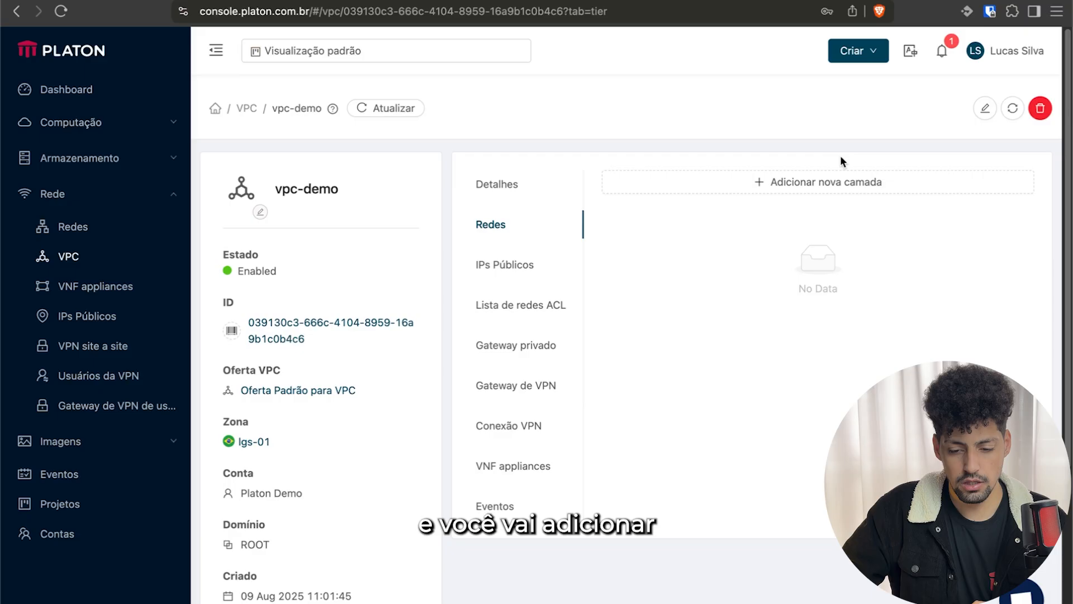
left_click(823, 180)
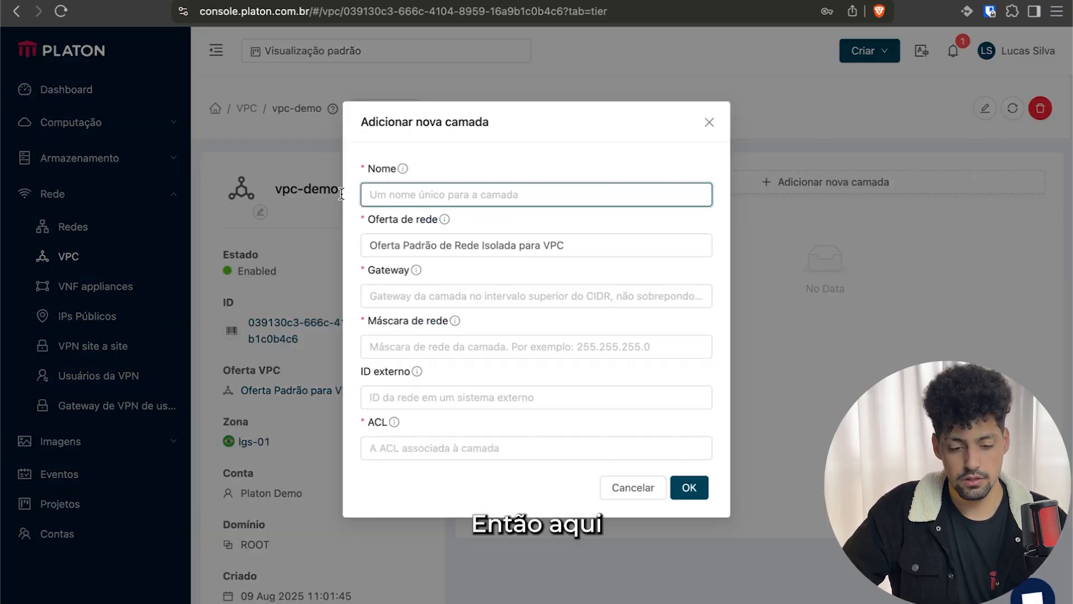
type("dmz-demo")
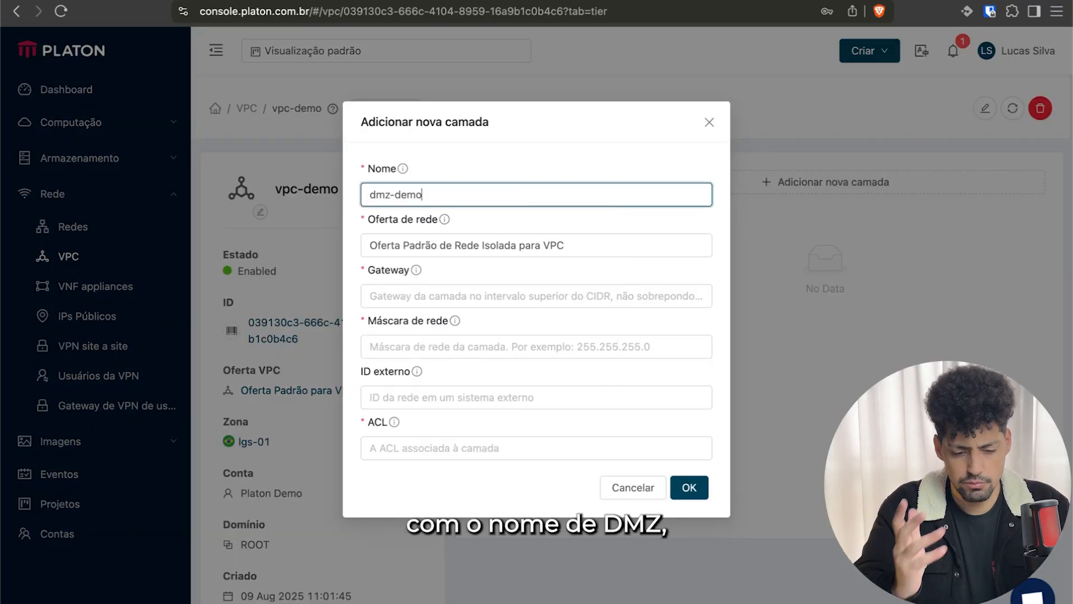
key("Tab")
key("Tab")
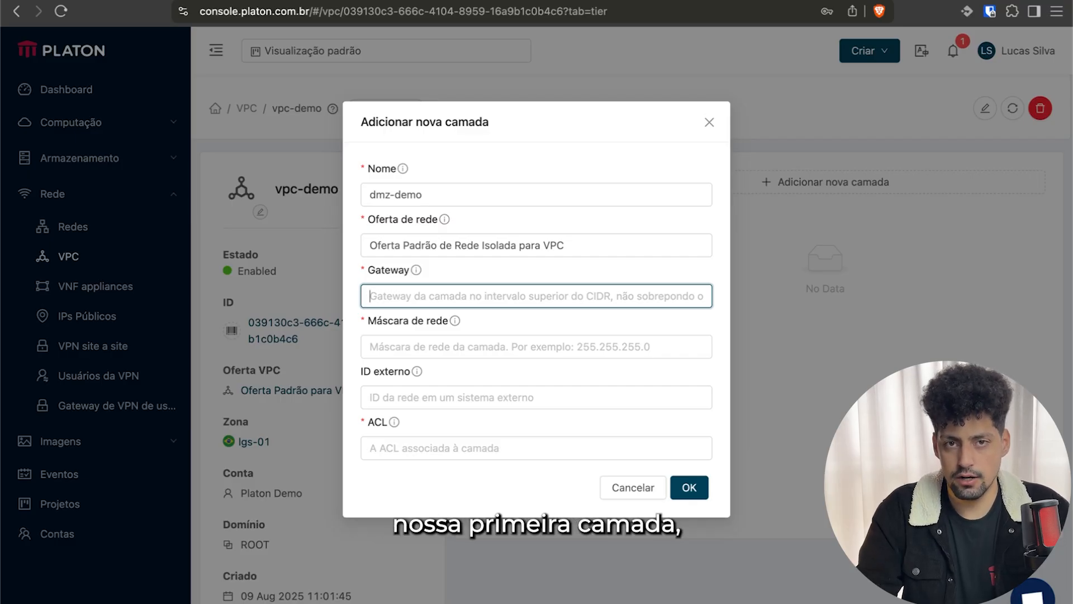
Step: Enter 10.26.1.1/24 as the gateway of the dmz-demo tier
type("10")
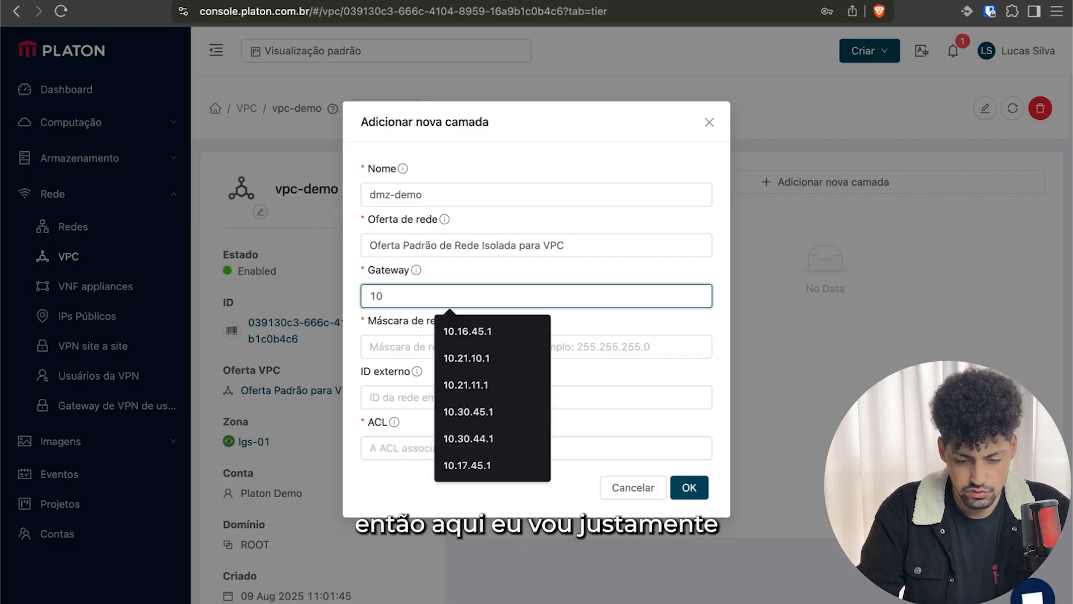
type(".26.0.0")
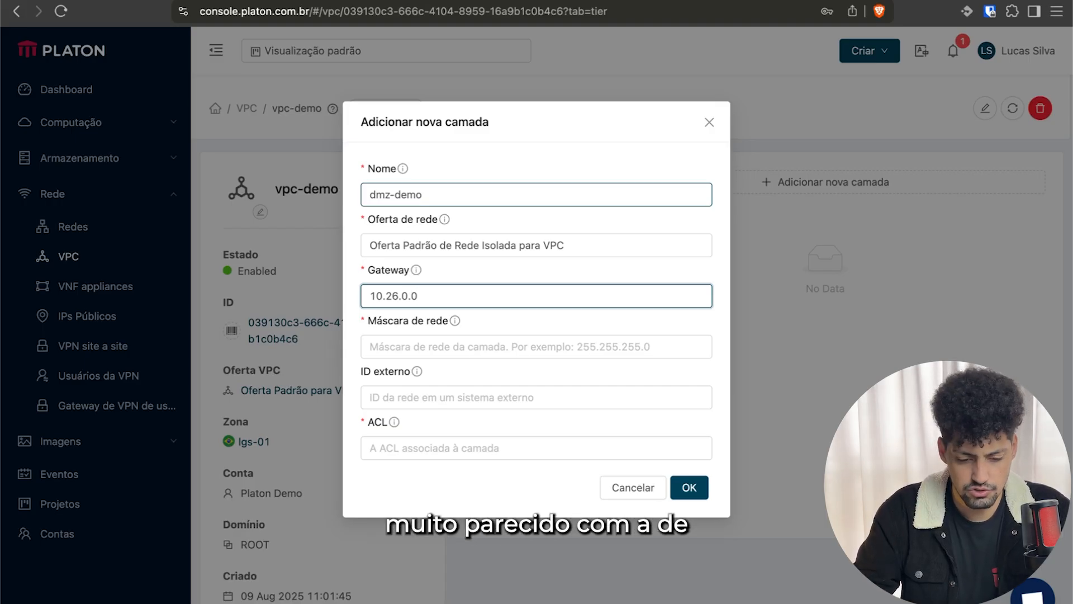
key("BackSpace")
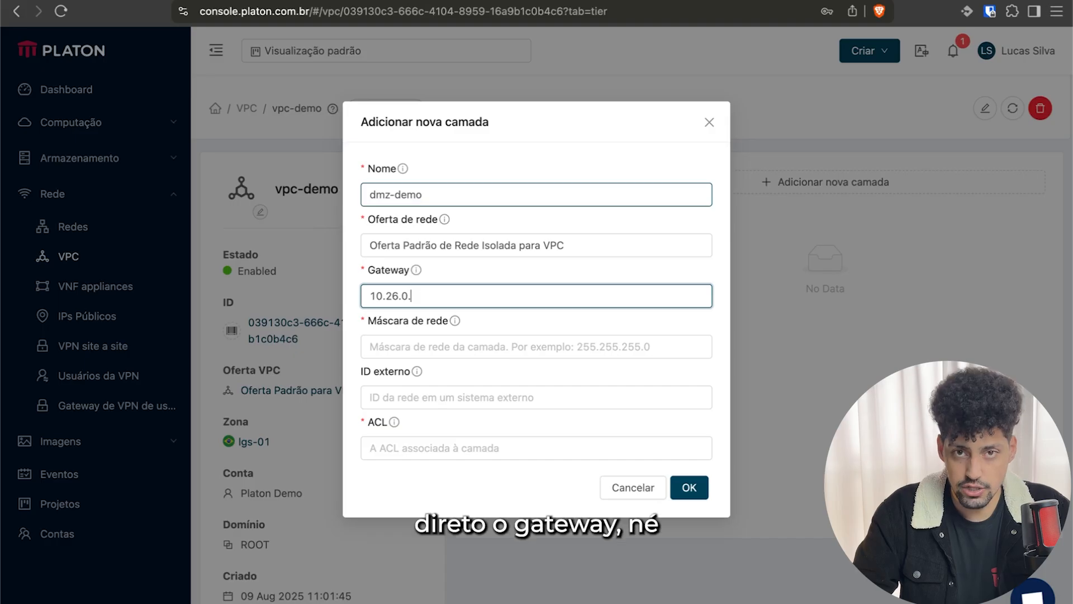
key("BackSpace")
key("BackSpace")
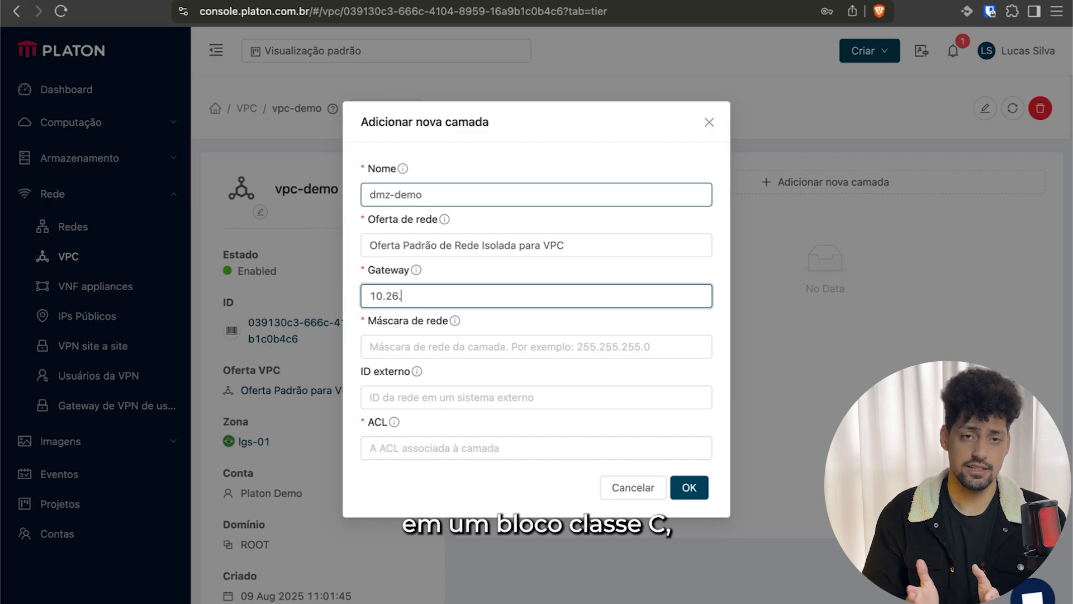
type("1.1/24")
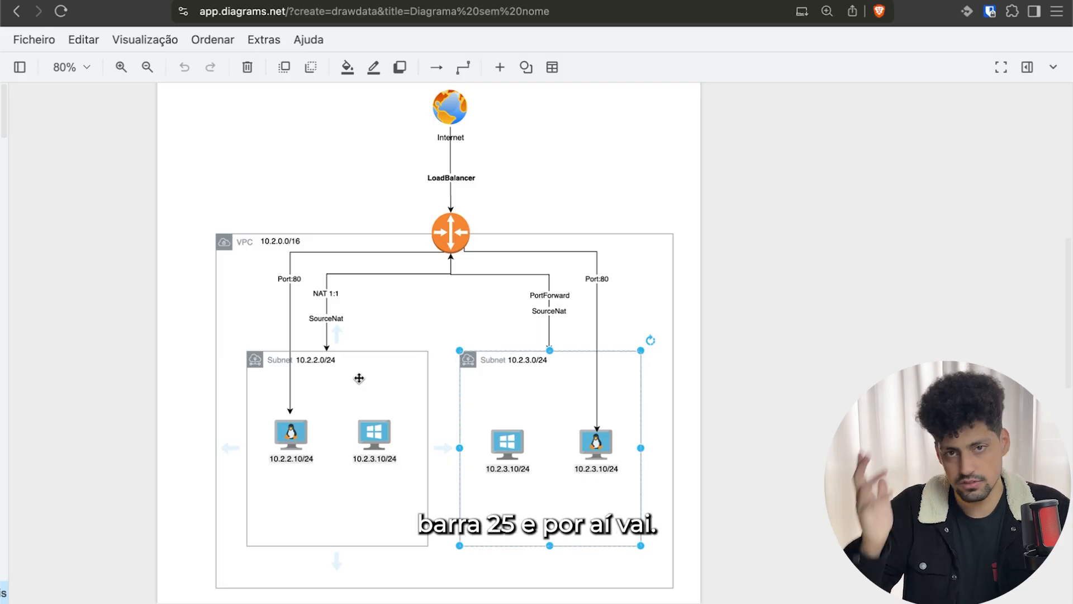
Step: Back in the Platon console, finish the dmz-demo tier with gateway 10.26.1.1, netmask 255.255.255.0 and the default_allow ACL
left_click(130, 1)
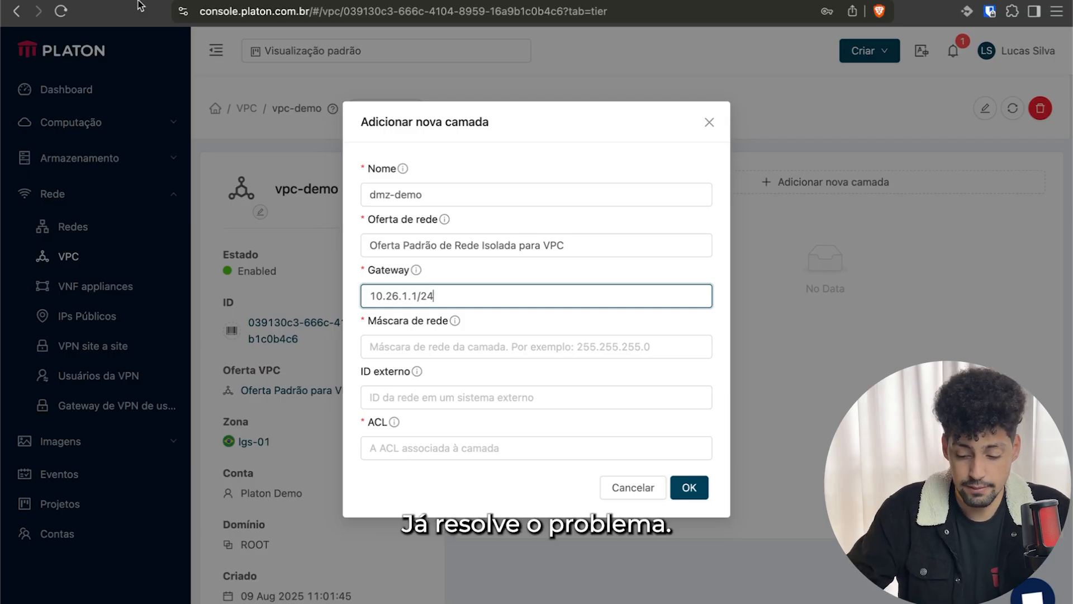
key("BackSpace")
key("BackSpace")
key("BackSpace")
key("Tab")
type("2")
key("Down")
key("Return")
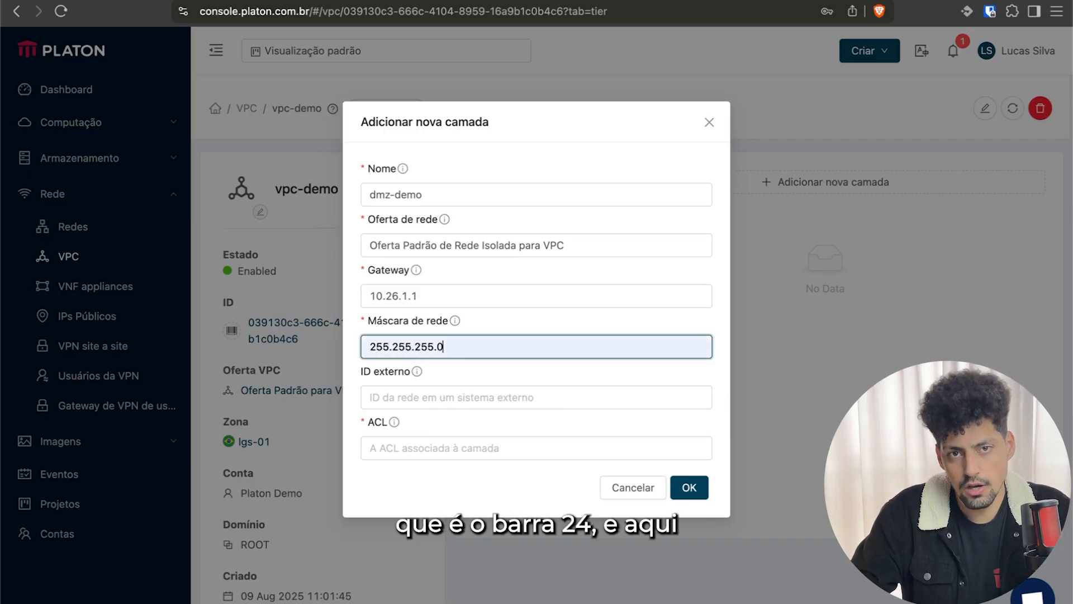
left_click(399, 447)
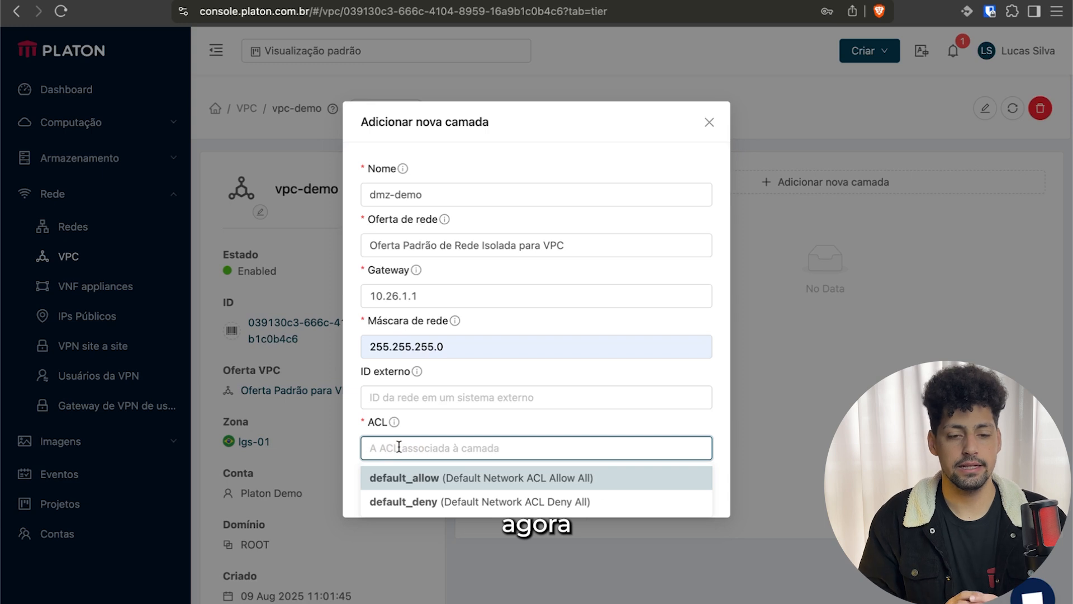
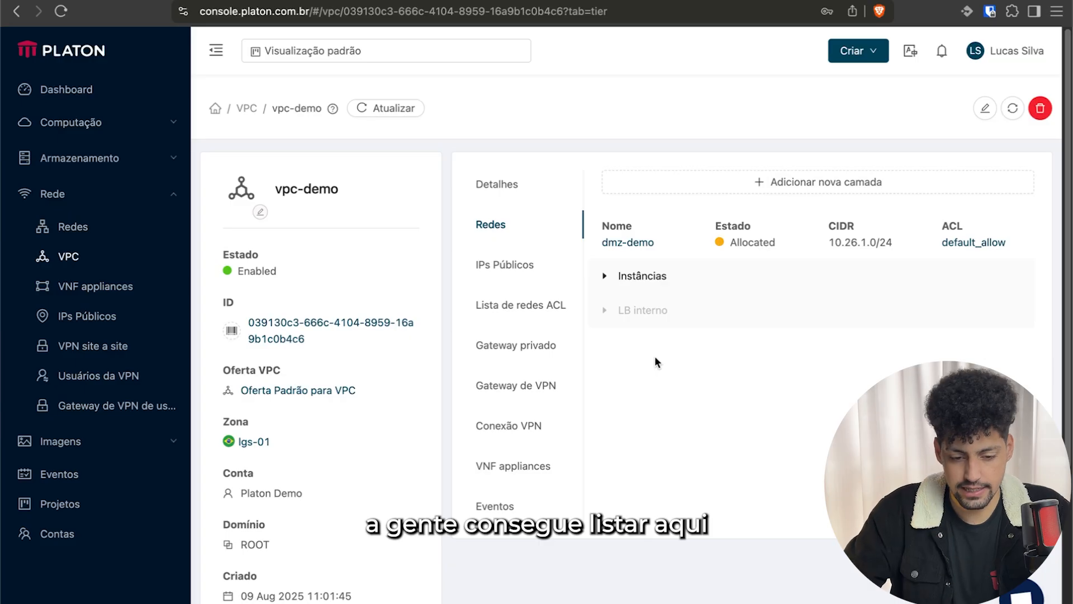
Step: Check the state of the dmz-demo tier and its list of instances
double_click(752, 242)
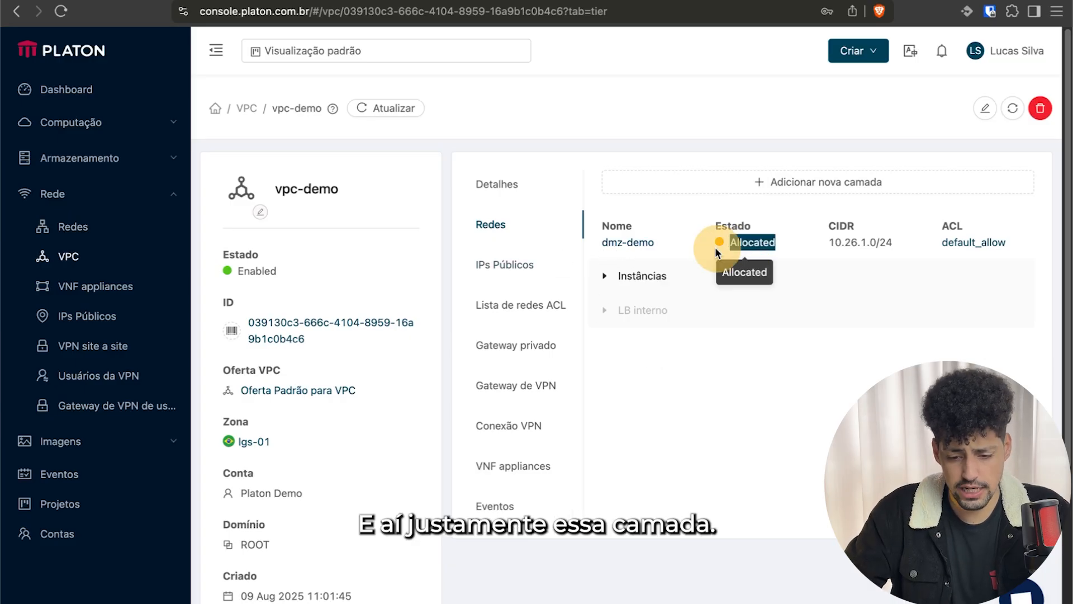
left_click(609, 282)
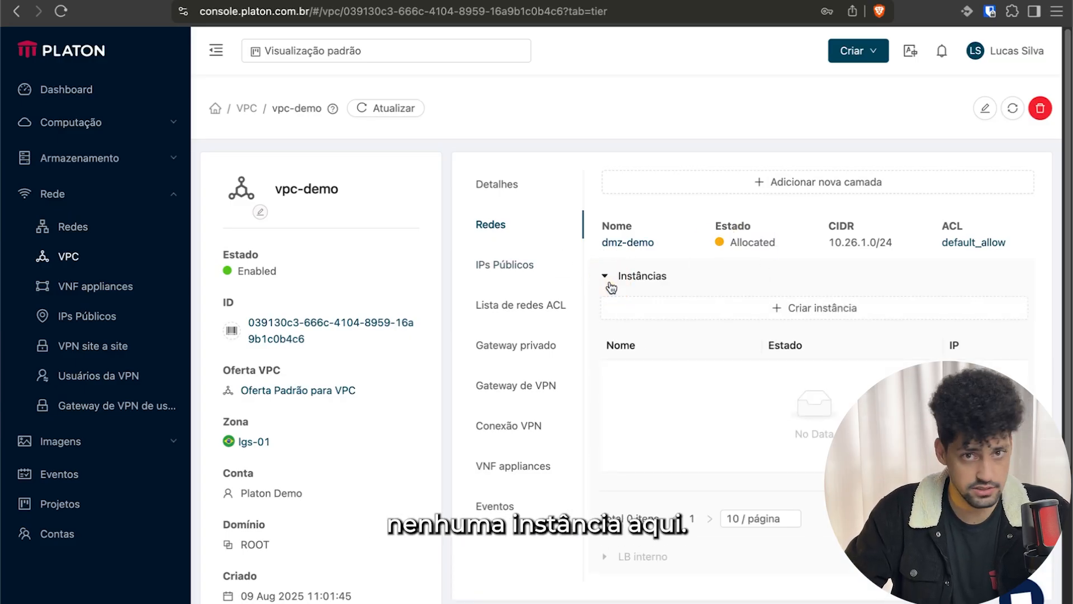
left_click(610, 285)
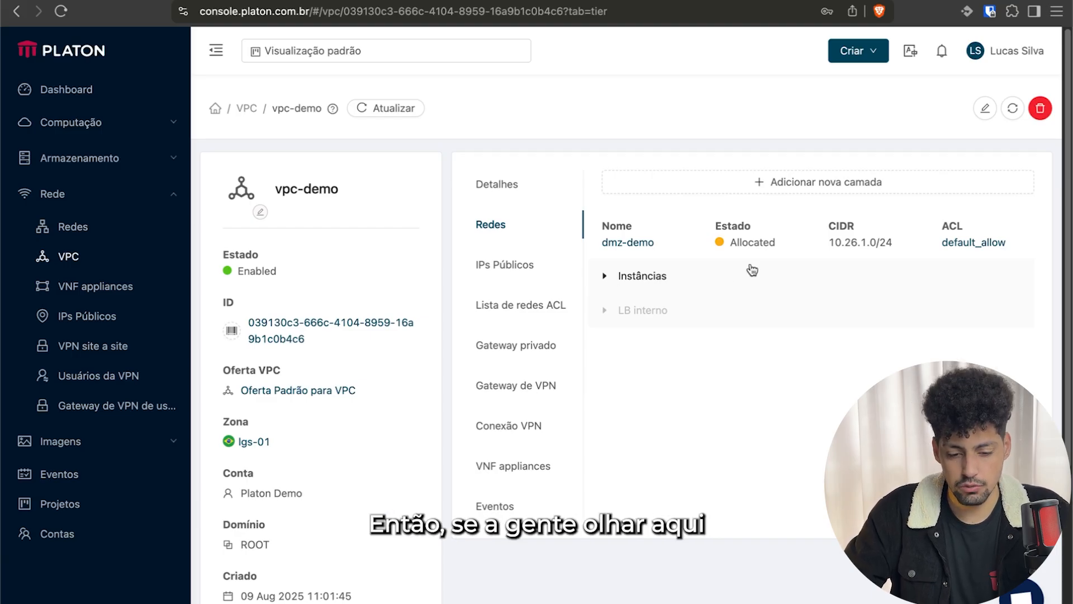
Step: Examine the network ACL lists of vpc-demo and the description of default_allow
left_click(540, 308)
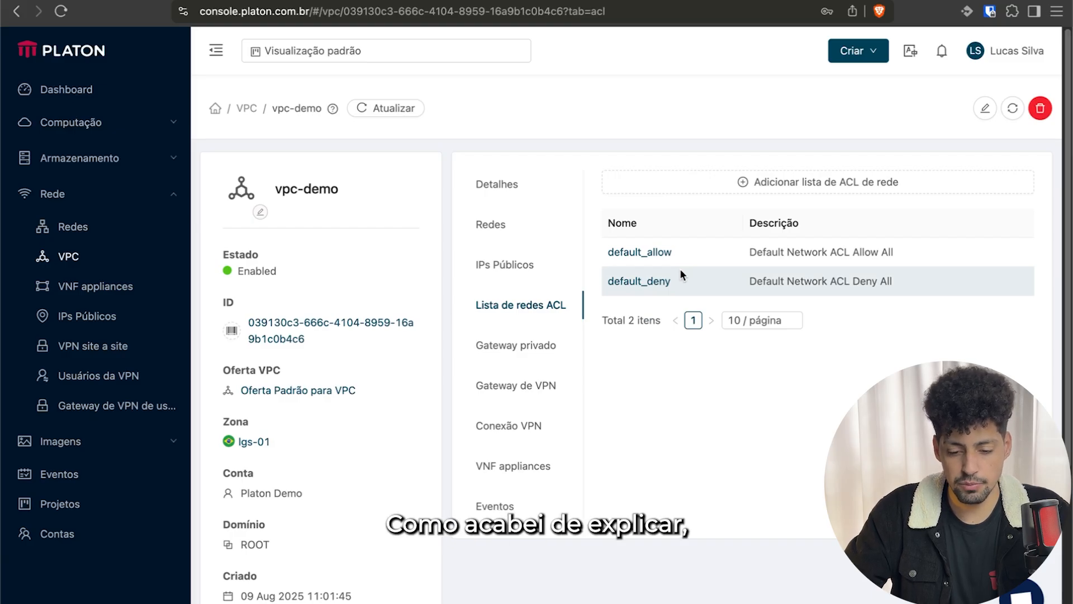
left_click_drag(683, 265, 847, 255)
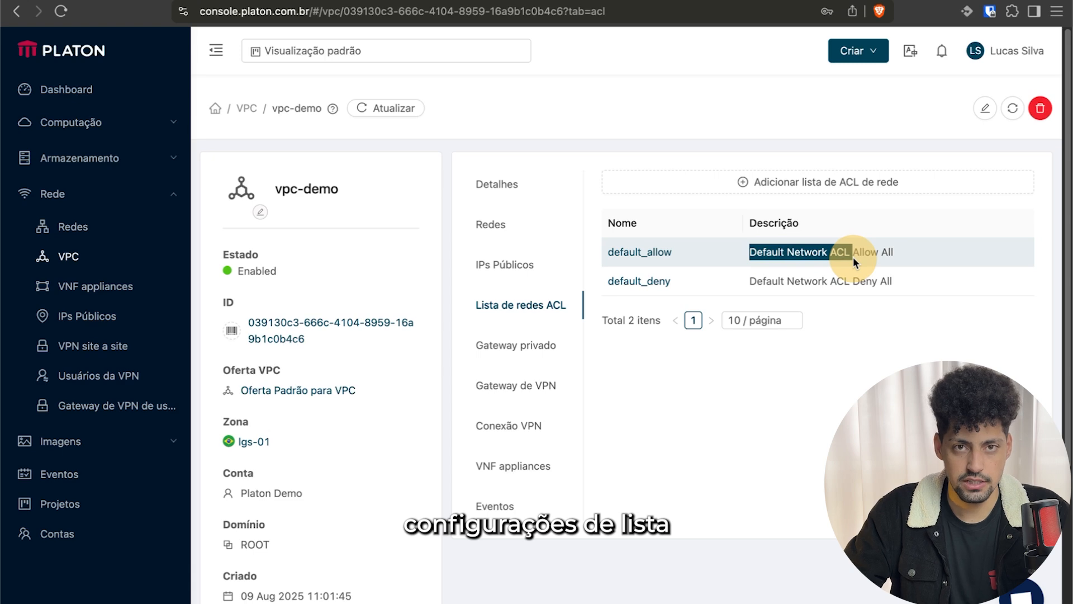
left_click(746, 270)
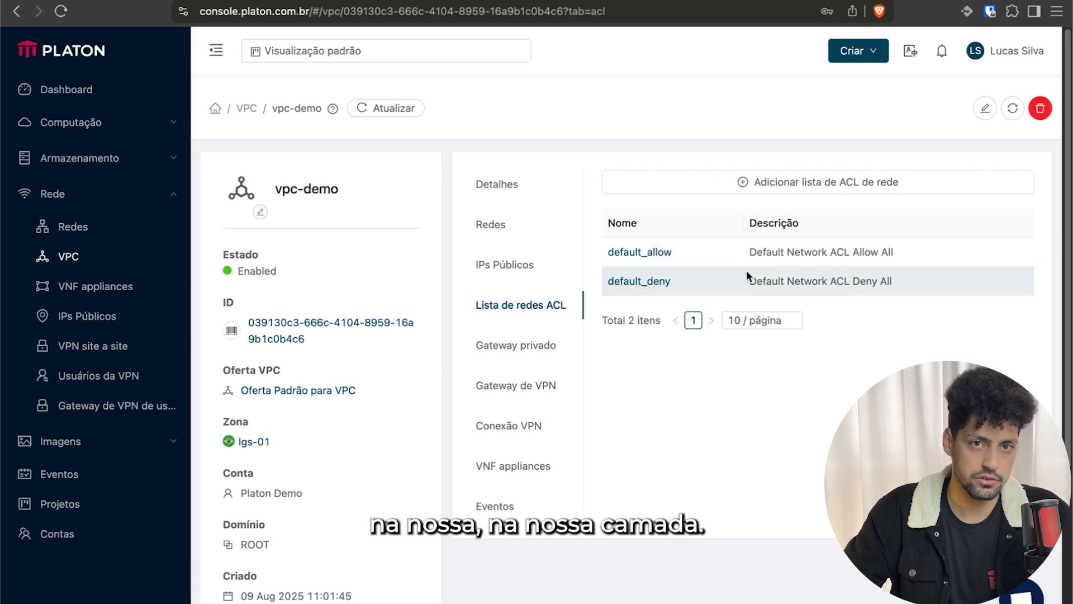
double_click(753, 253)
triple_click(753, 253)
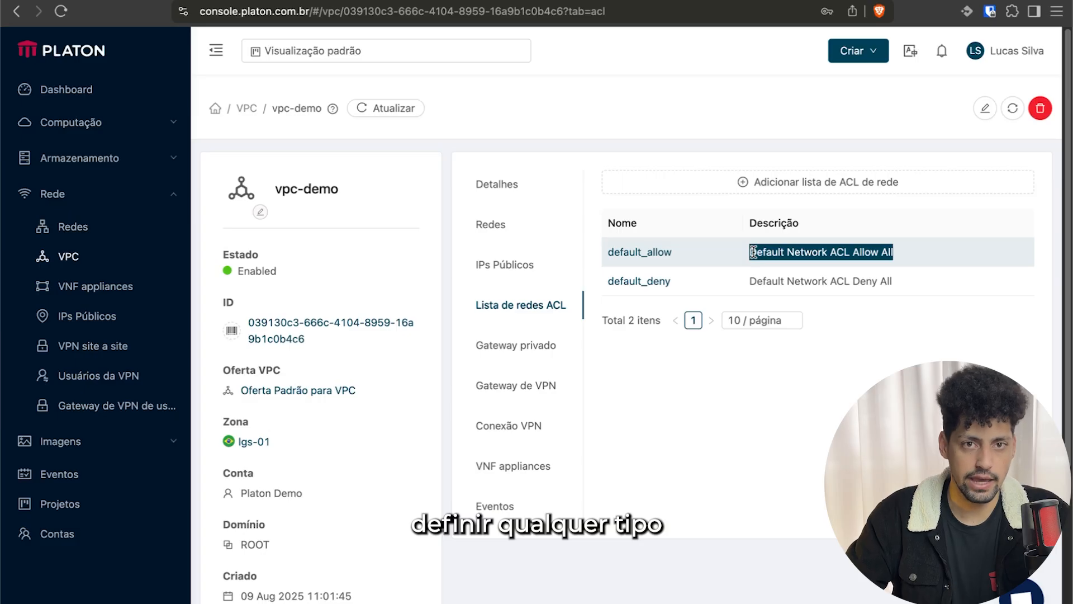
Step: Add a network ACL list named dmz-demo with the description "Regras ACL para de DMZ" to vpc-demo
left_click(721, 158)
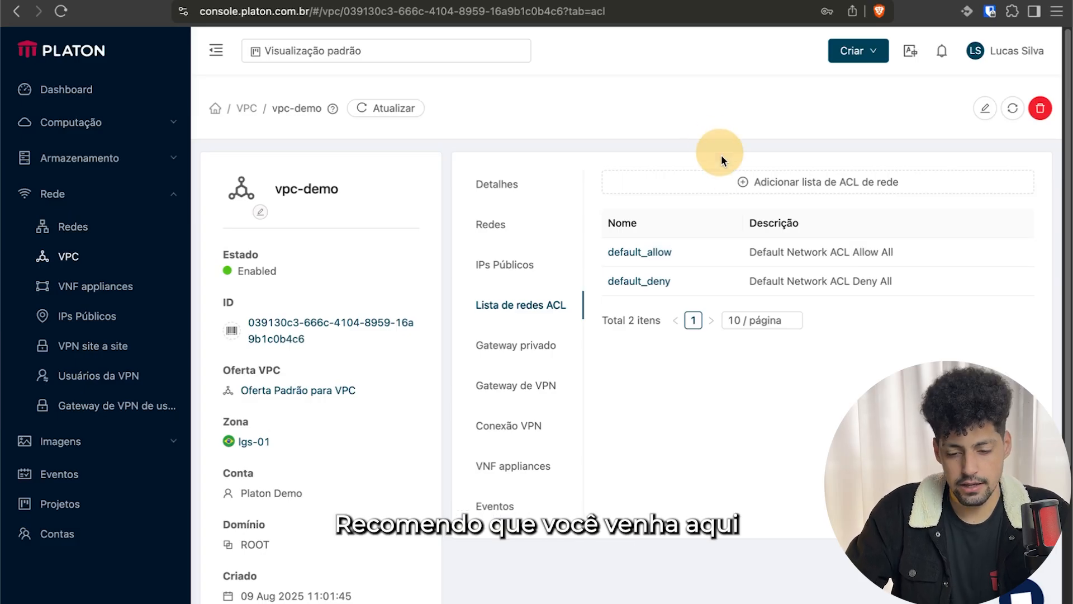
left_click(727, 183)
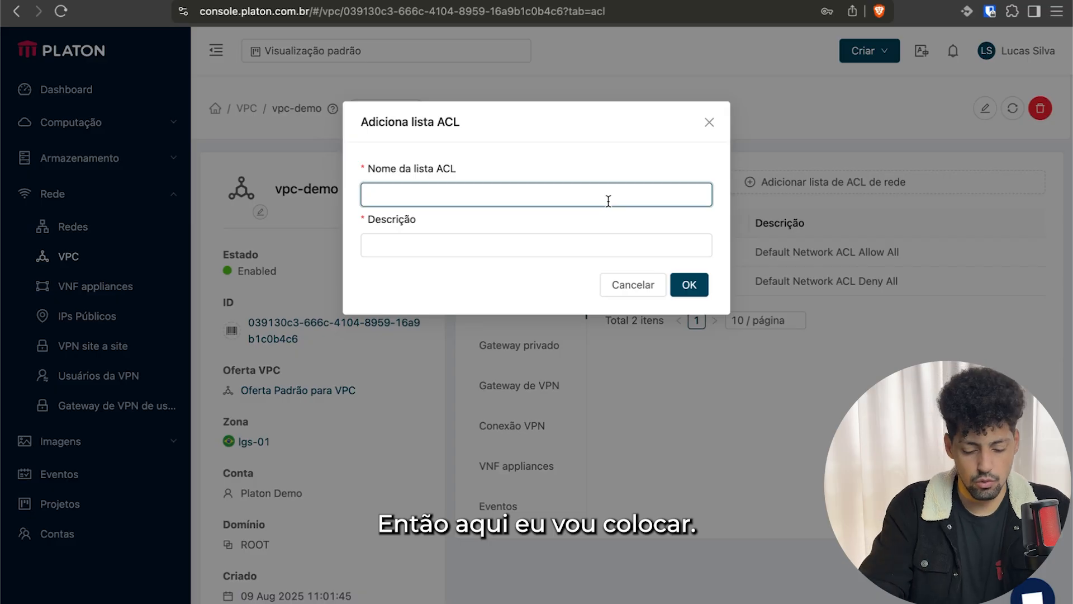
type("dmz-demo")
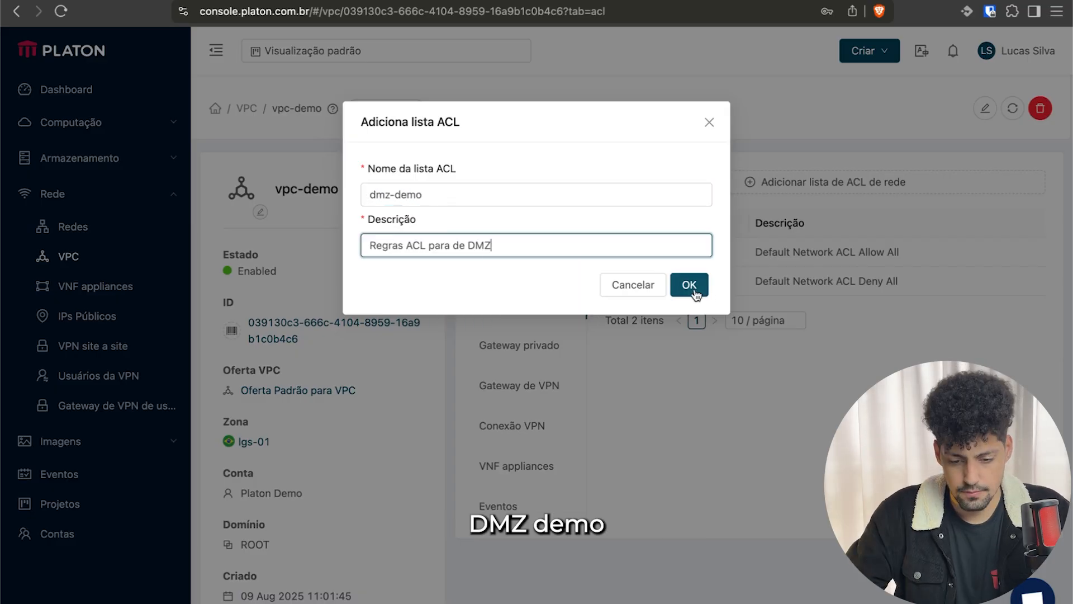
left_click(689, 285)
left_click(528, 308)
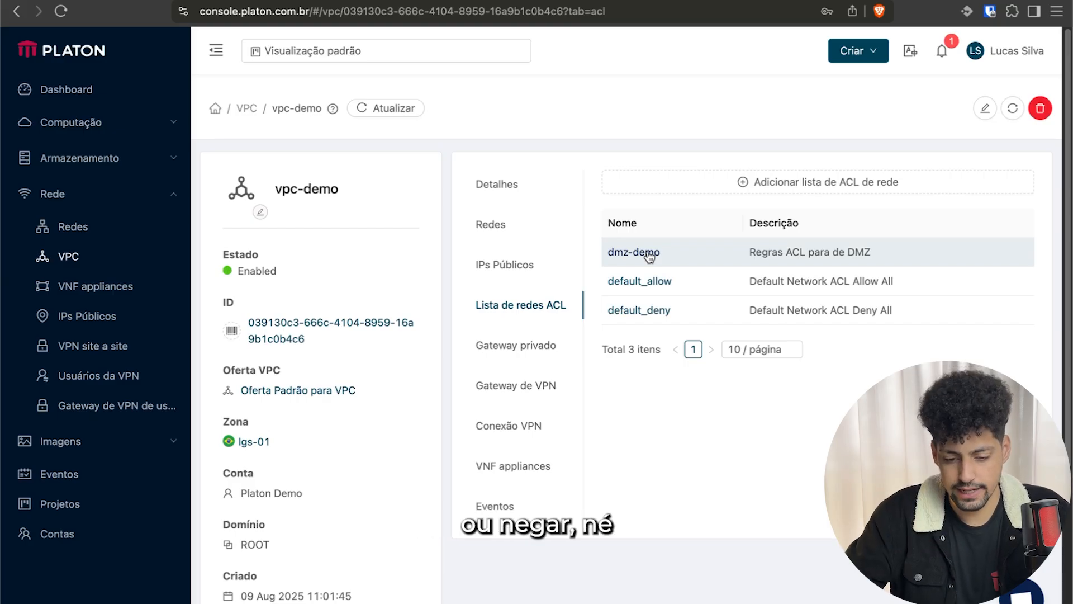
Step: Add a rule to the dmz-demo ACL list that allows egress traffic on all protocols
left_click(647, 255)
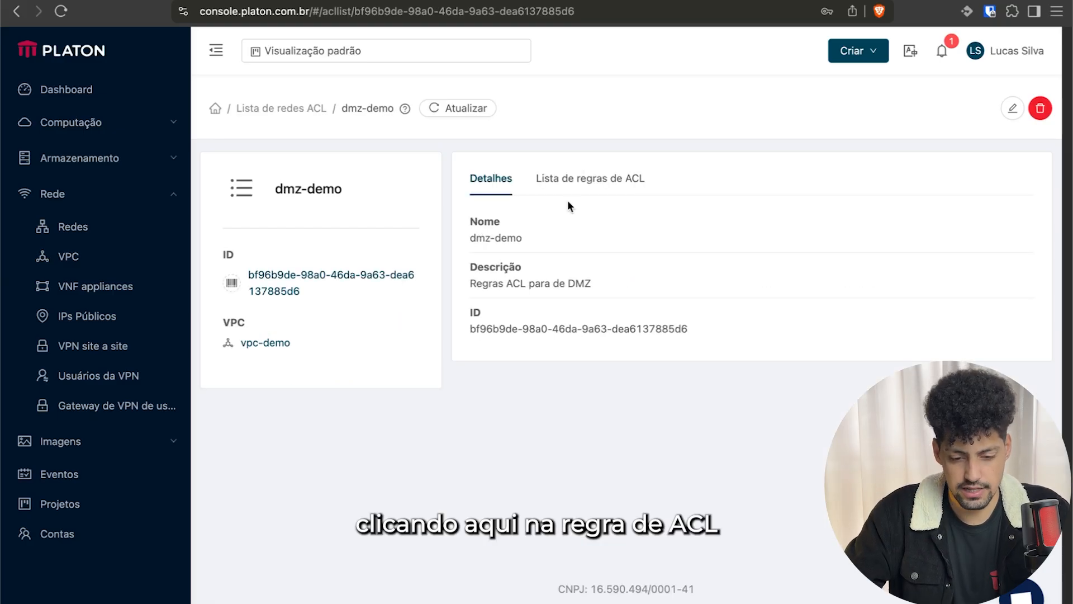
left_click(570, 181)
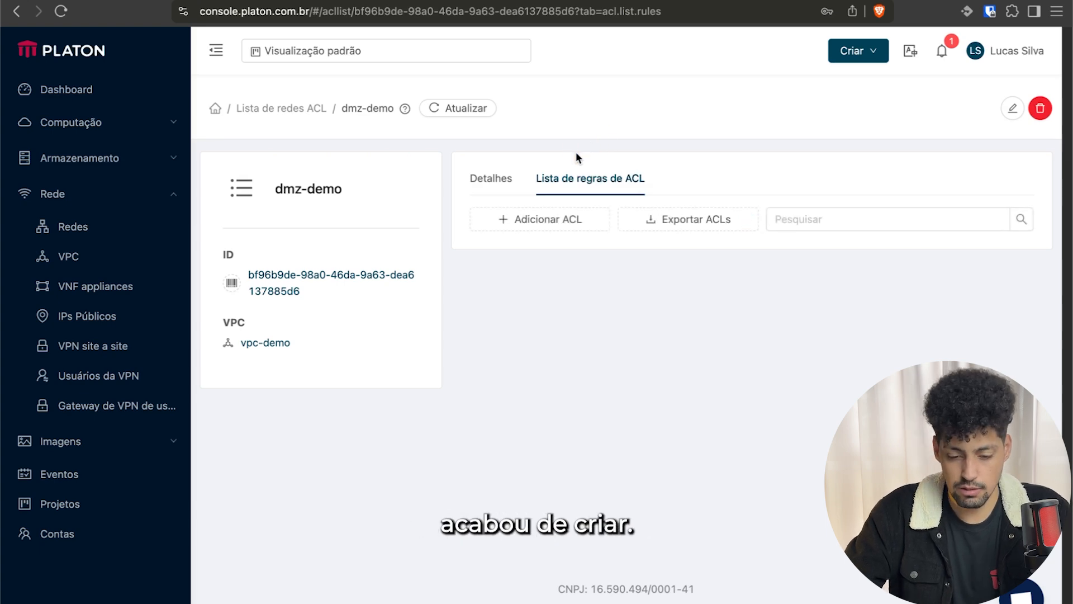
left_click(537, 223)
left_click(477, 200)
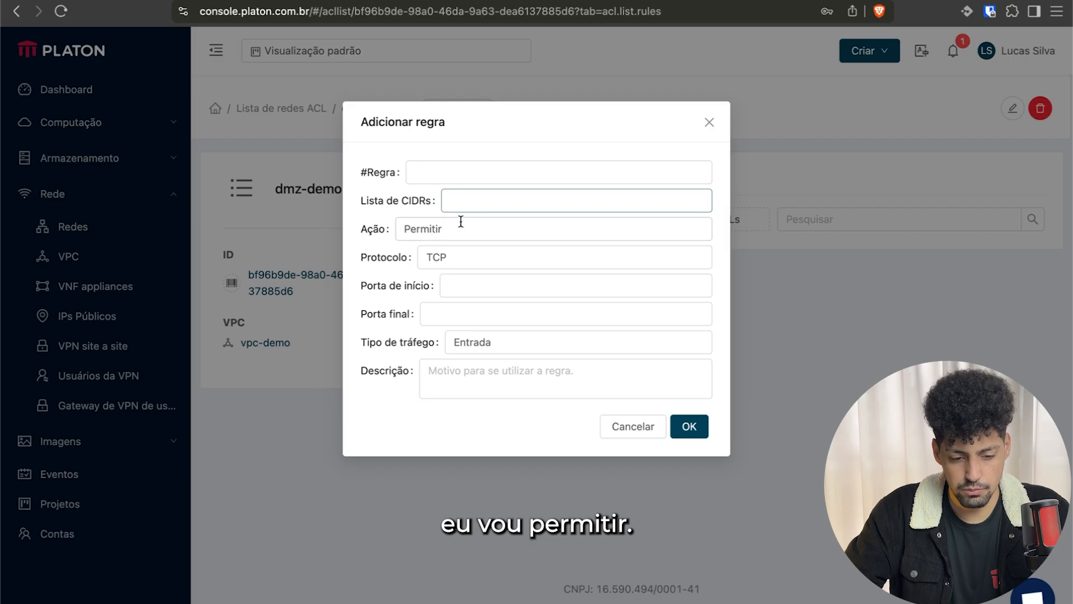
left_click(428, 182)
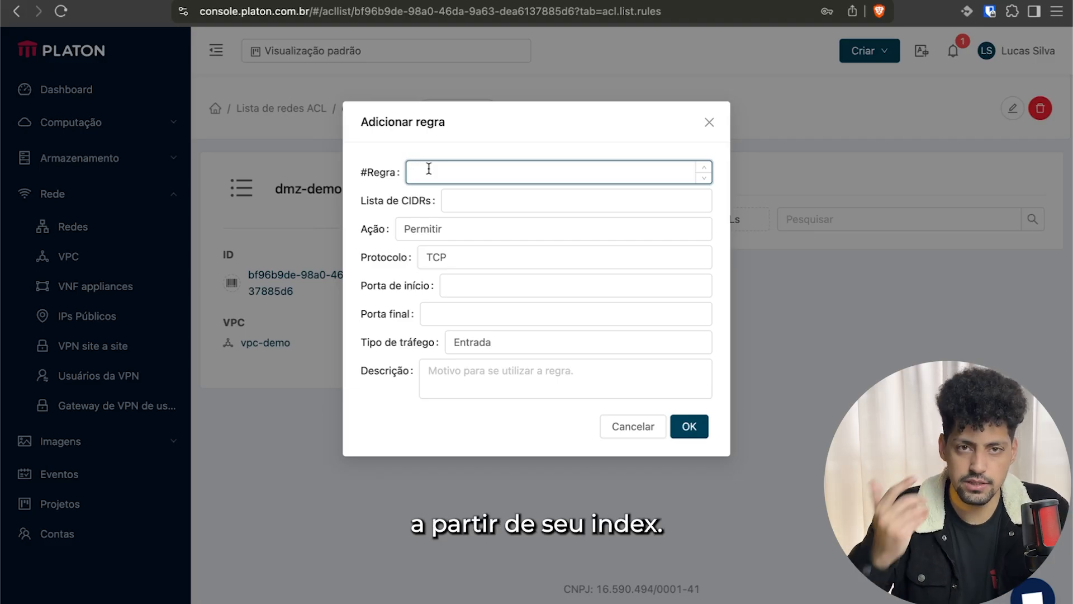
left_click(434, 226)
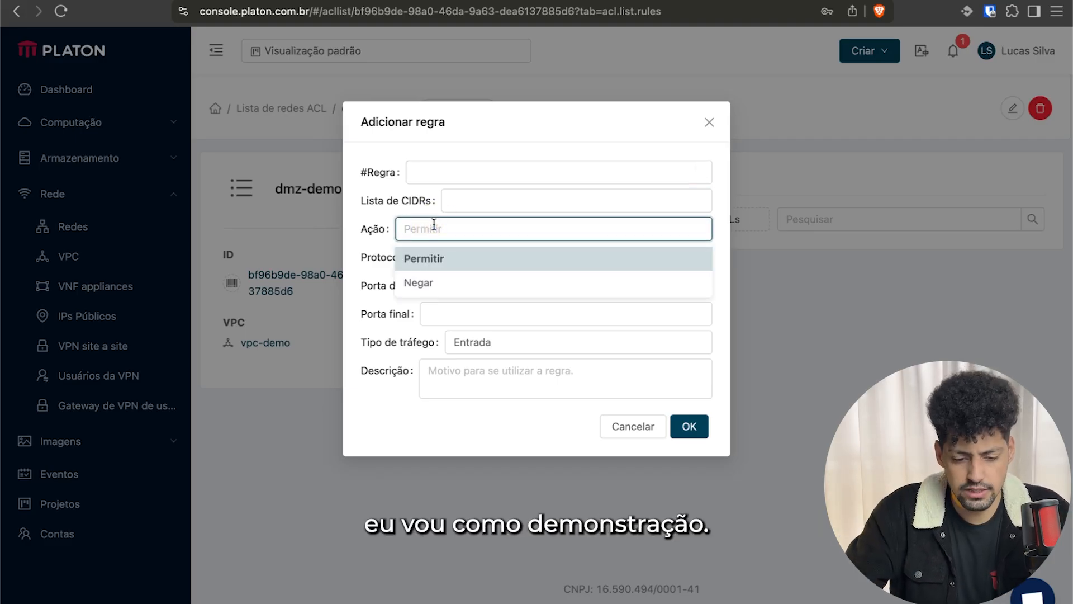
left_click(425, 258)
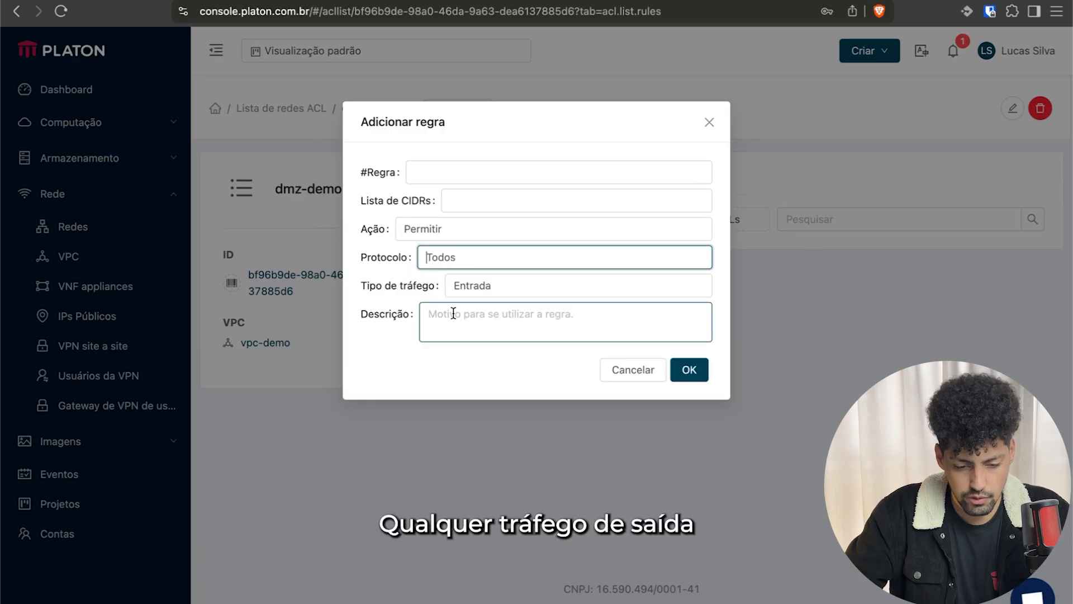
left_click(470, 286)
left_click(467, 335)
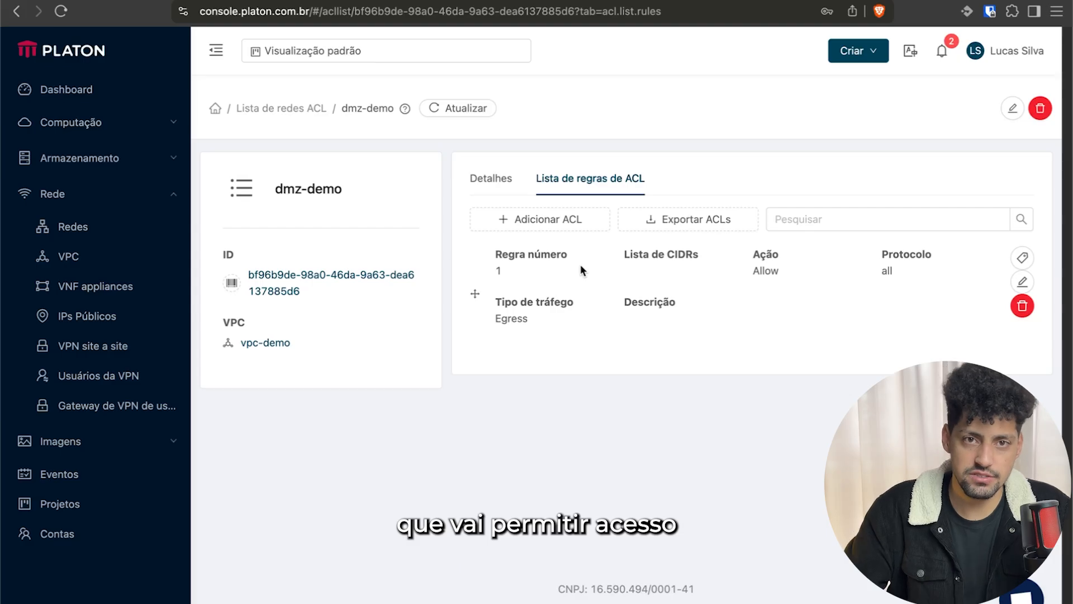
Step: Start another dmz-demo ACL rule that allows incoming TCP traffic, with 22 as the start port
left_click(506, 224)
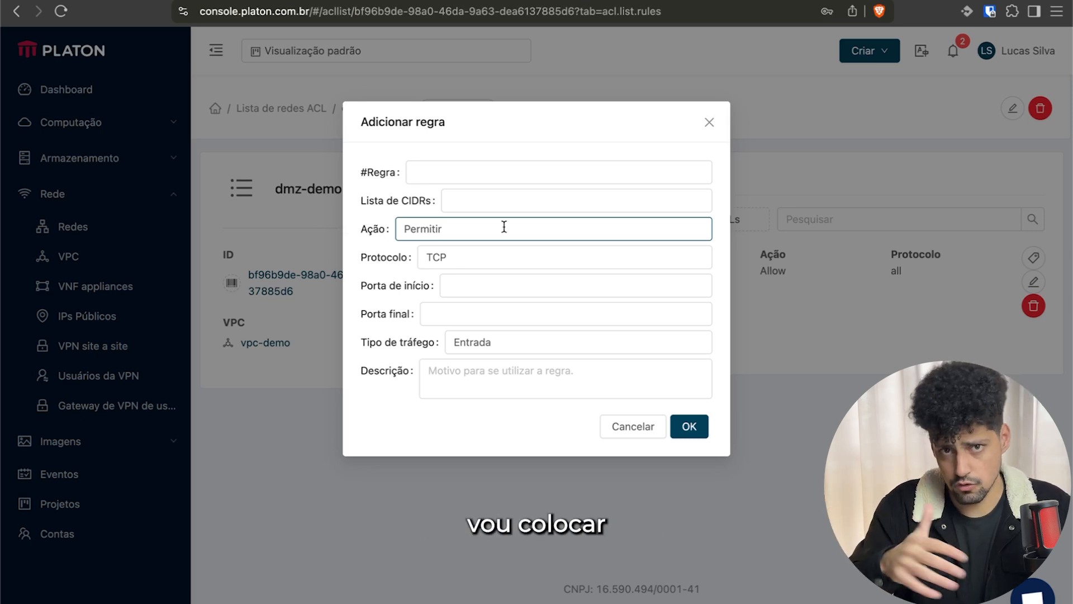
left_click(461, 286)
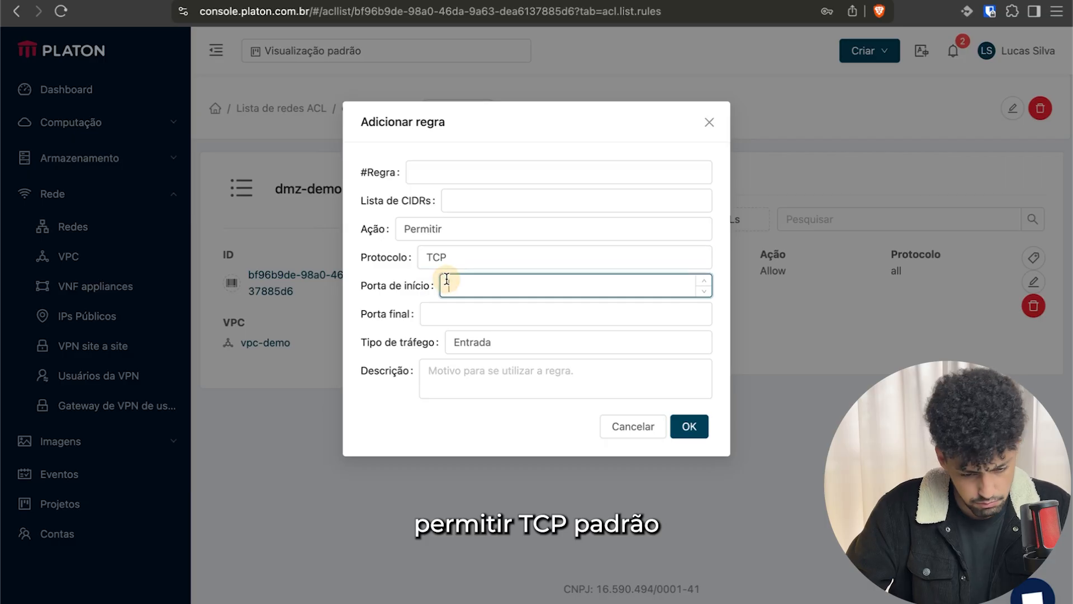
type("22")
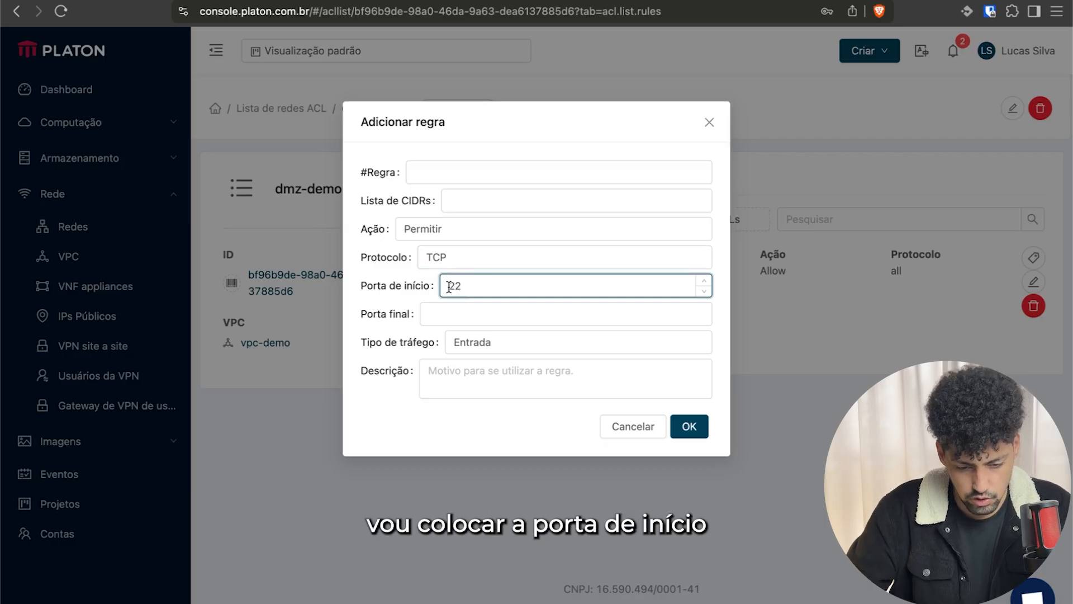
left_click(460, 387)
left_click(455, 285)
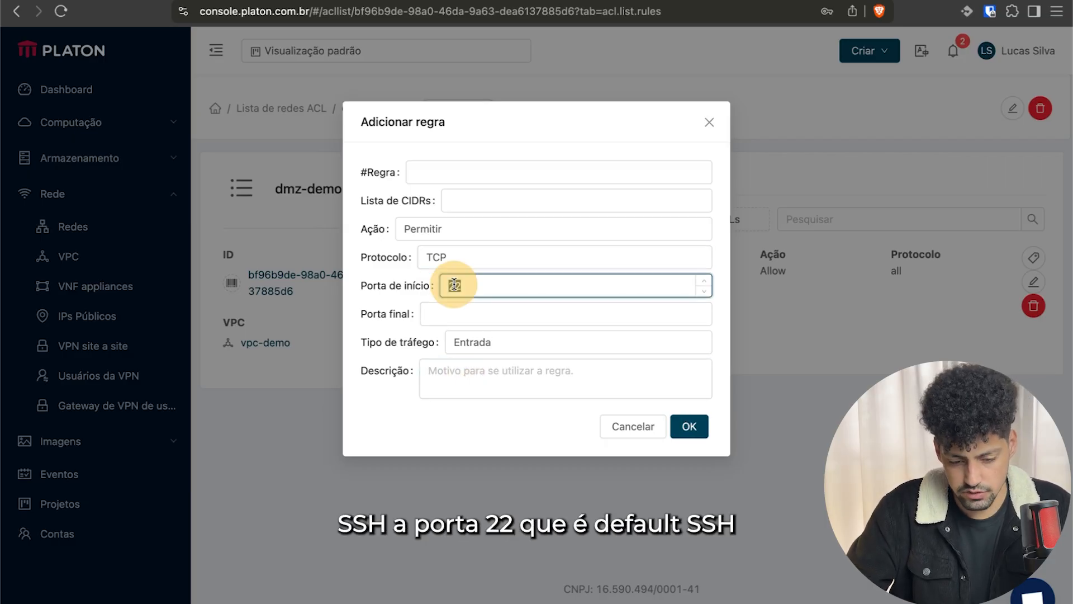
left_click(568, 382)
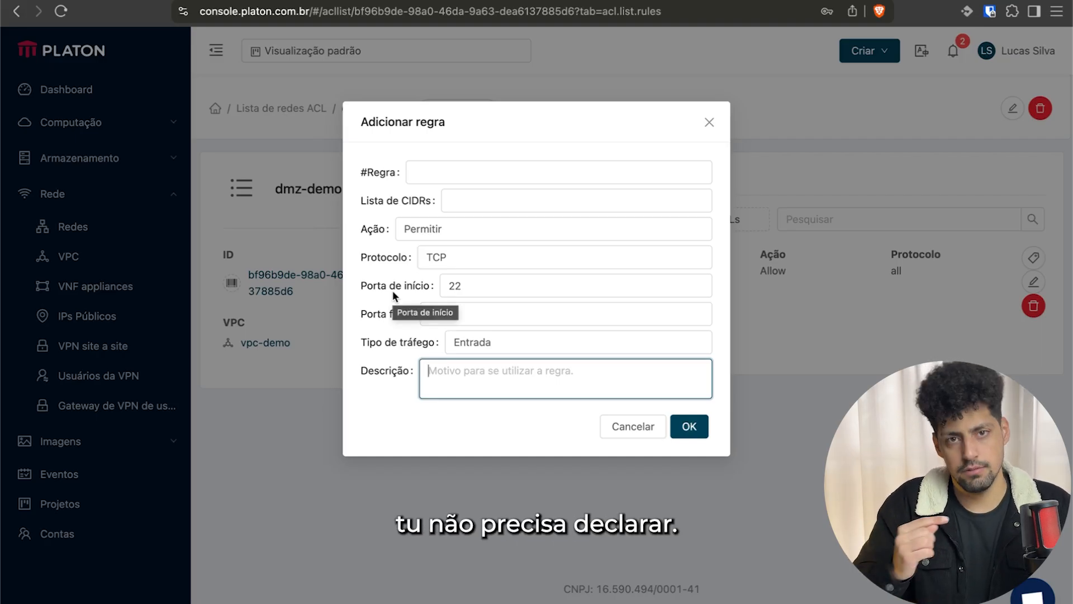
Step: Try 29 as the end port of the TCP rule and clear the value again
left_click(479, 313)
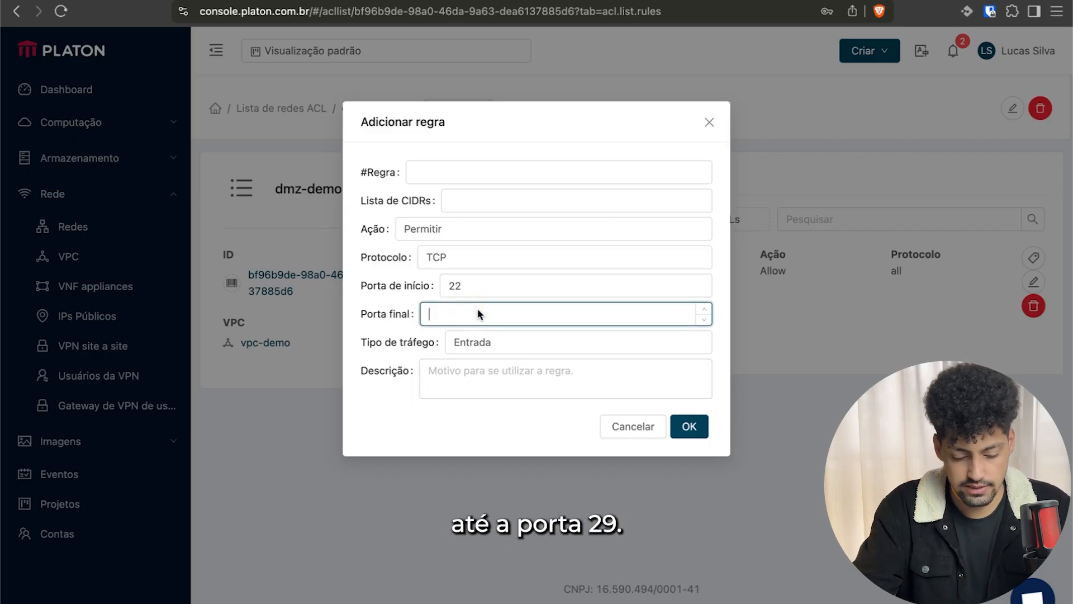
type("29")
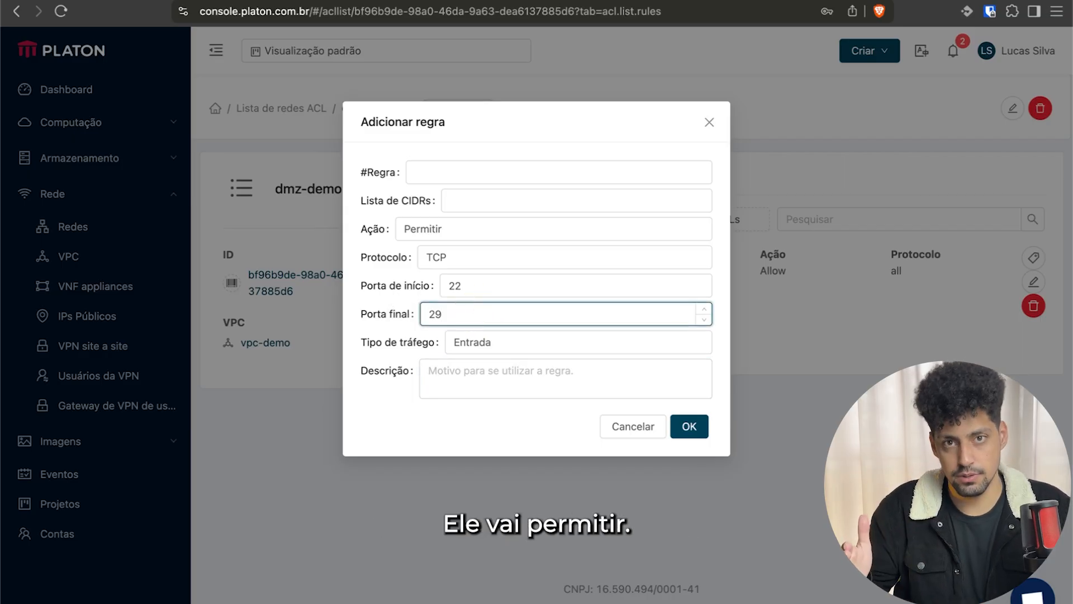
key("BackSpace")
key("BackSpace")
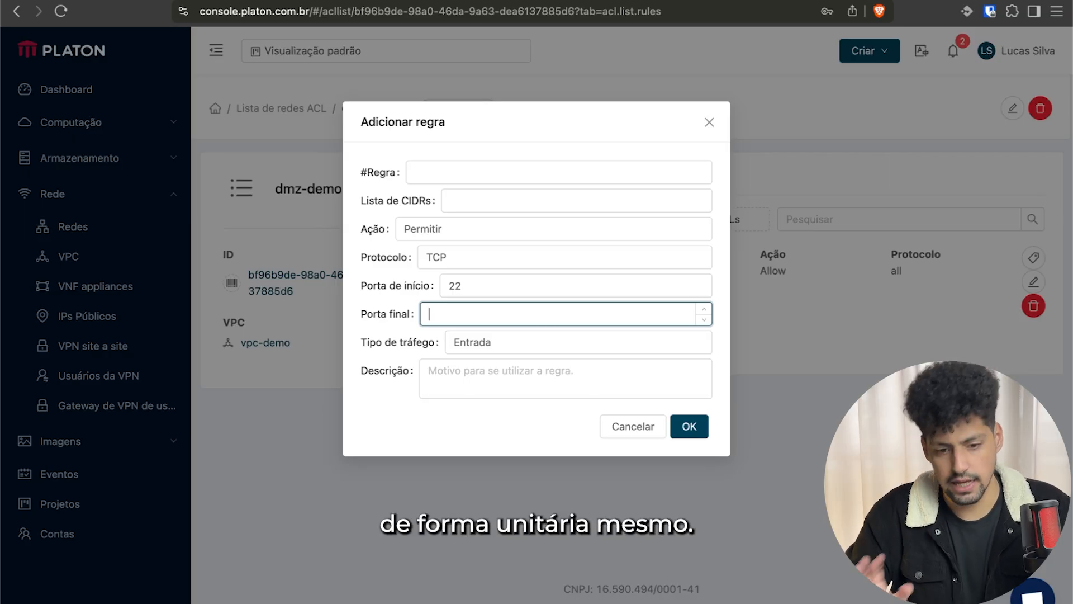
Step: Save the incoming TCP rule for port 22 without specifying an end port and dismiss the notification
double_click(478, 285)
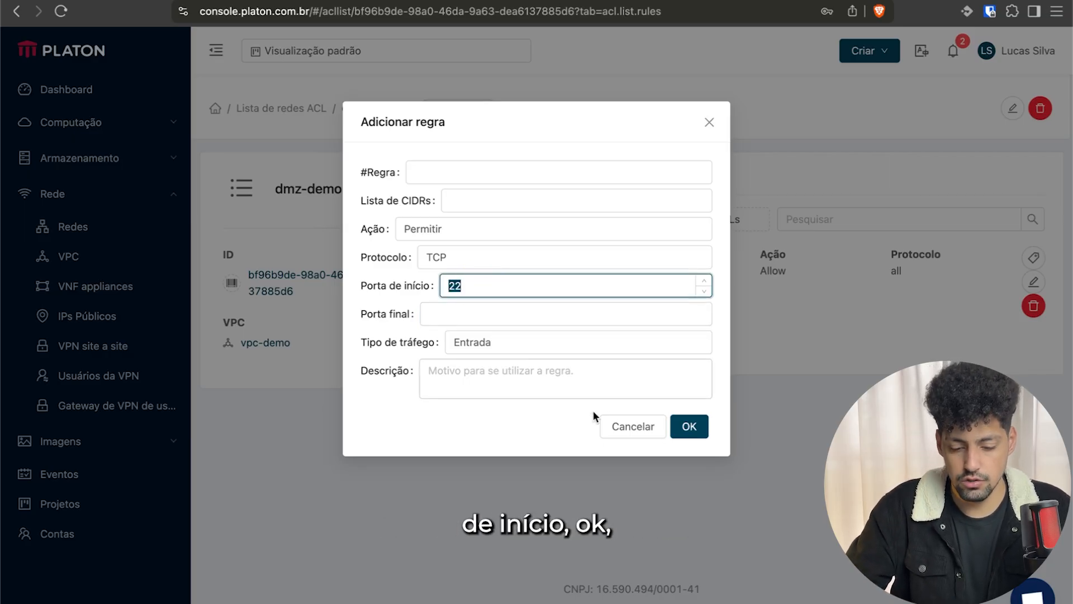
left_click(523, 426)
left_click(689, 426)
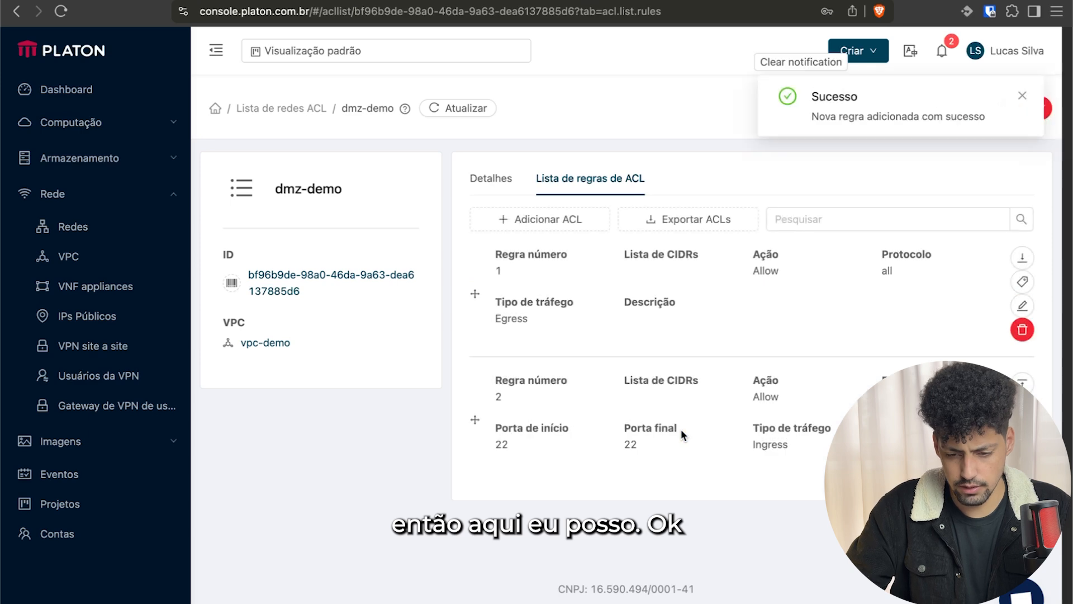
left_click(768, 75)
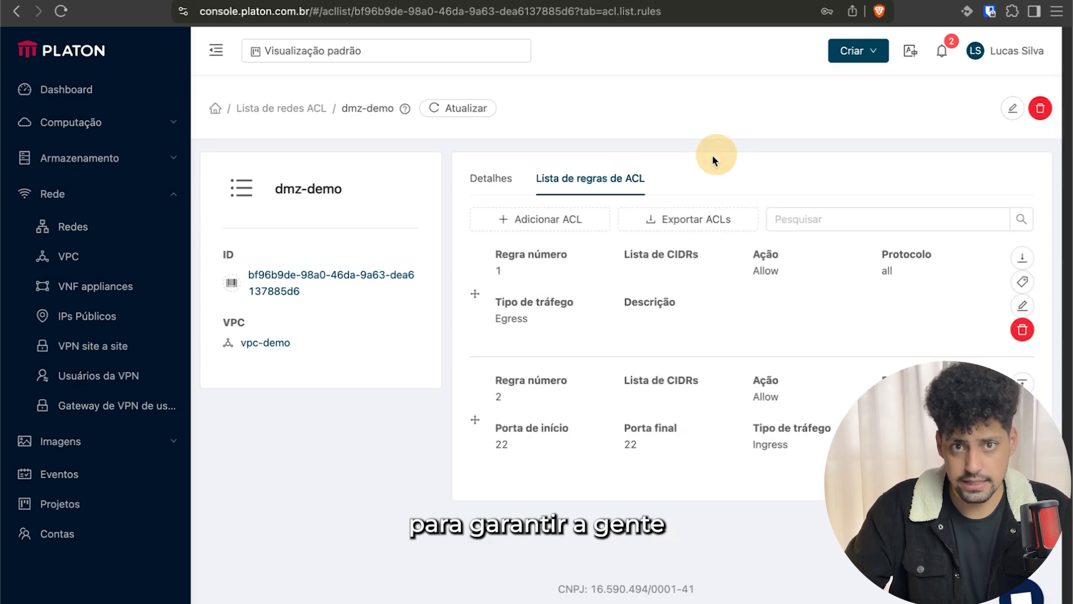
left_click(592, 228)
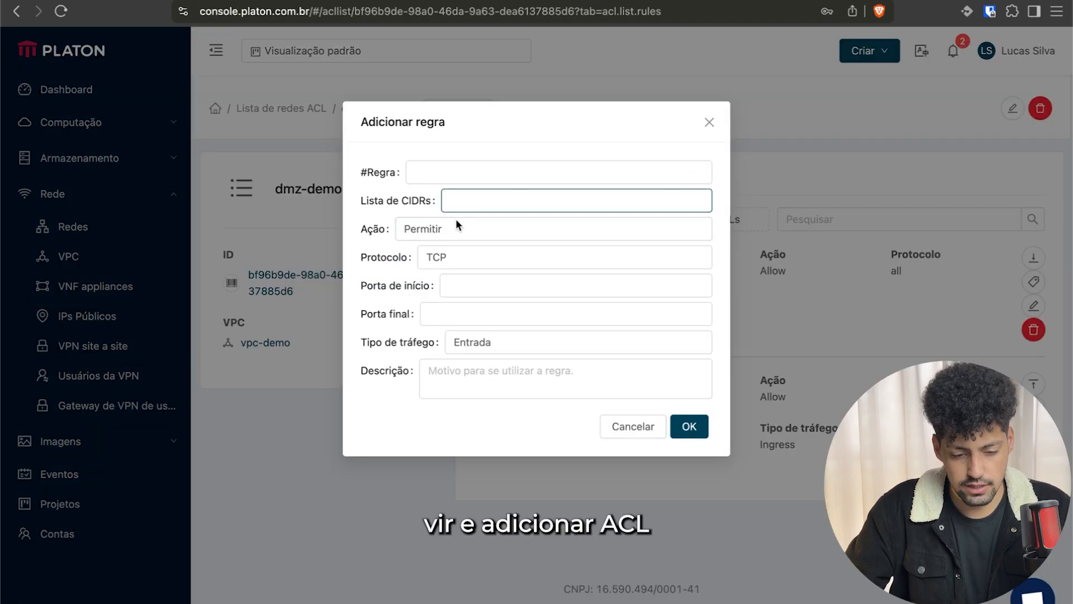
left_click(447, 238)
left_click(462, 280)
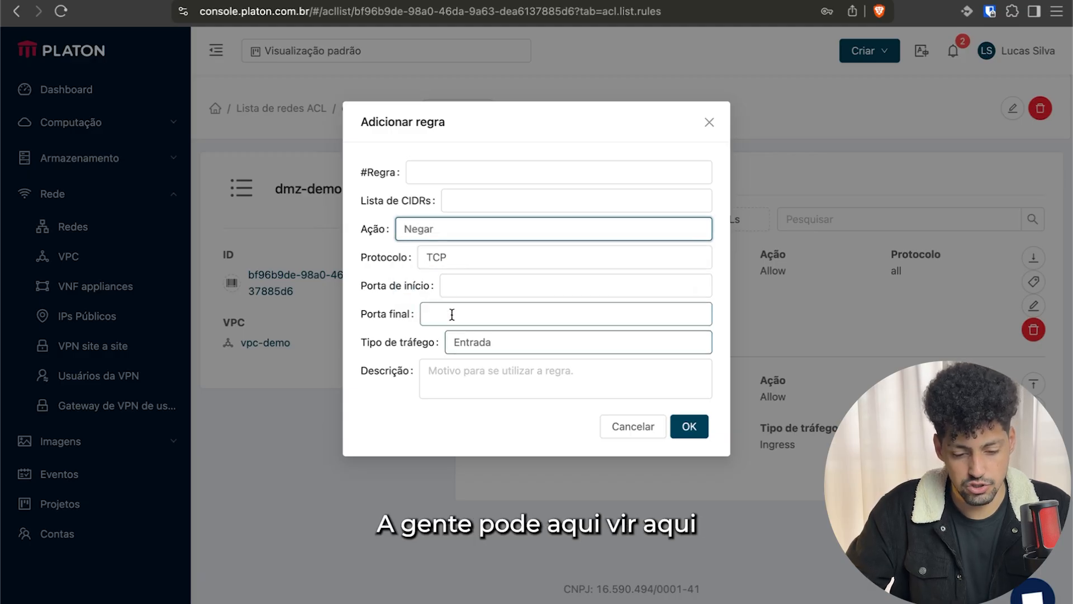
left_click(452, 262)
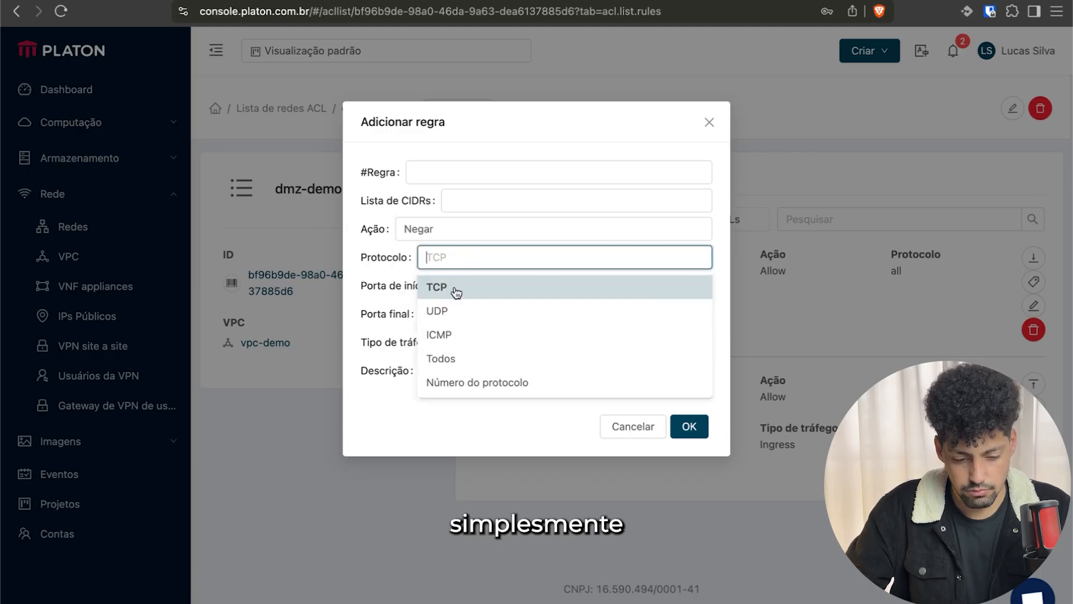
left_click(455, 357)
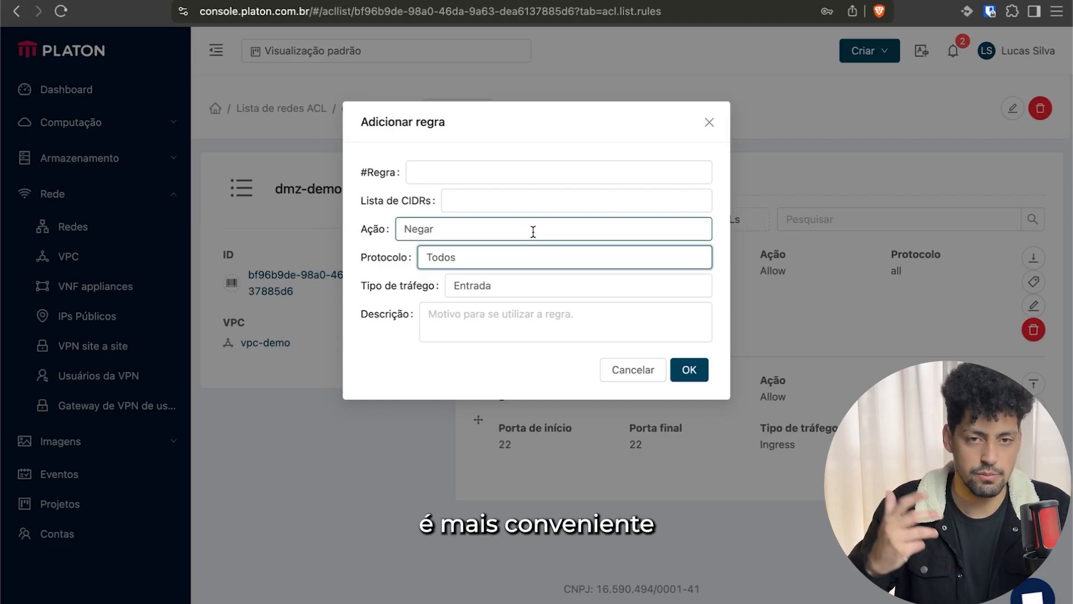
left_click(702, 128)
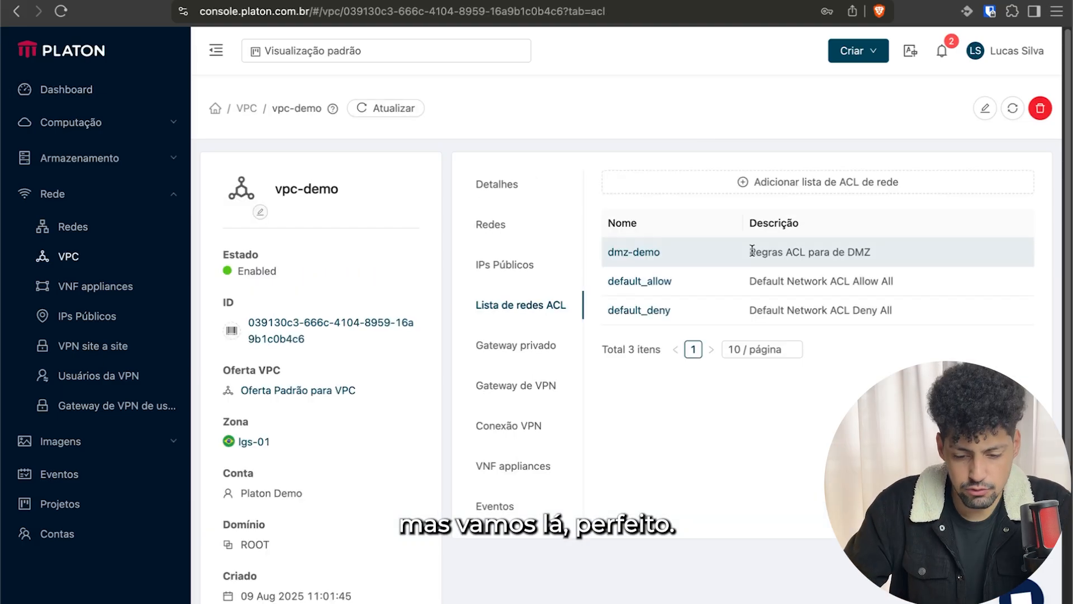
Step: Examine the dmz-demo entry among vpc-demo's ACL lists and the ACL choices offered for a new tier, without creating one
triple_click(752, 250)
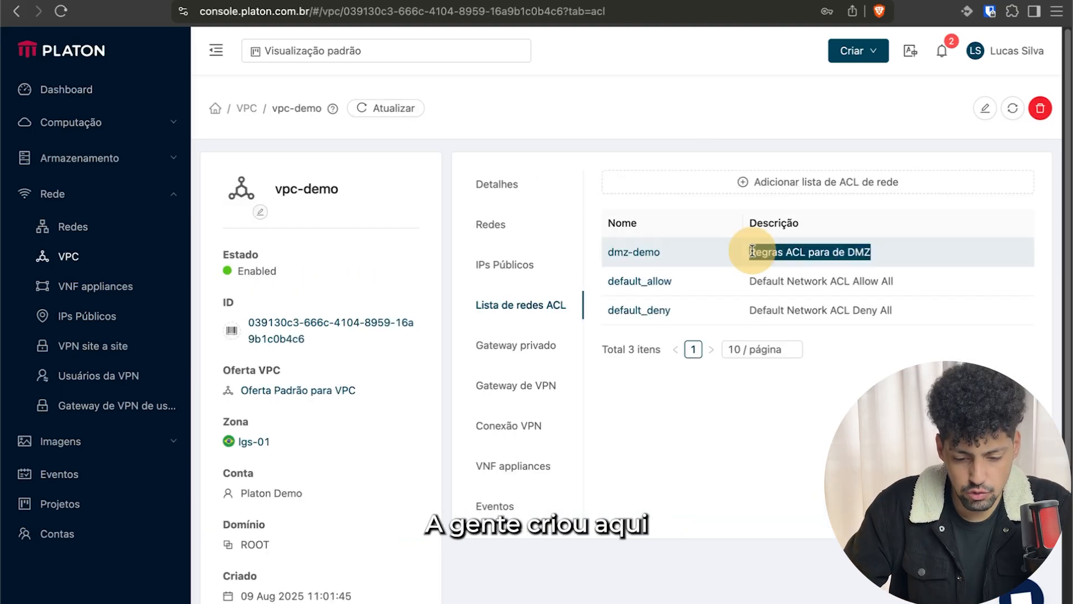
left_click_drag(669, 250, 586, 248)
left_click(712, 180)
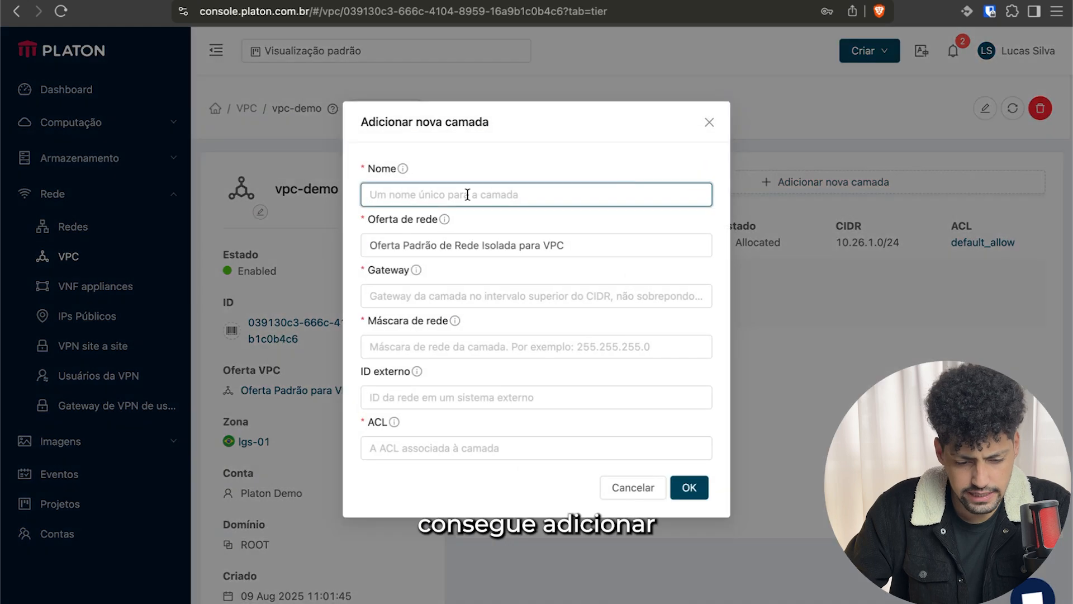
left_click(393, 448)
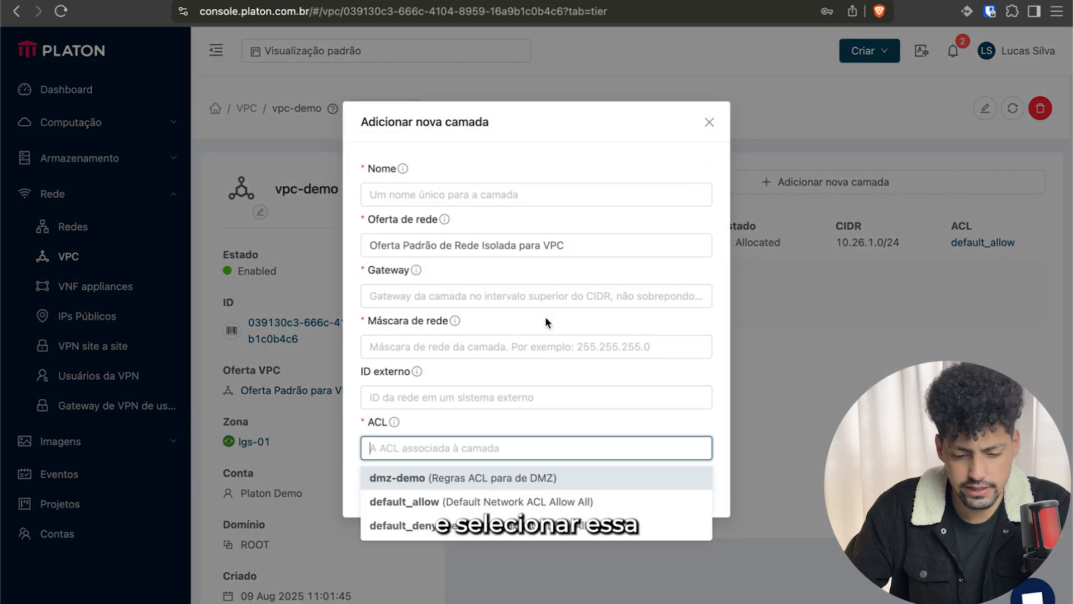
left_click(707, 123)
Step: Replace the ACL list of the dmz-demo tier with dmz-demo and check the assignment among vpc-demo's networks
left_click(615, 242)
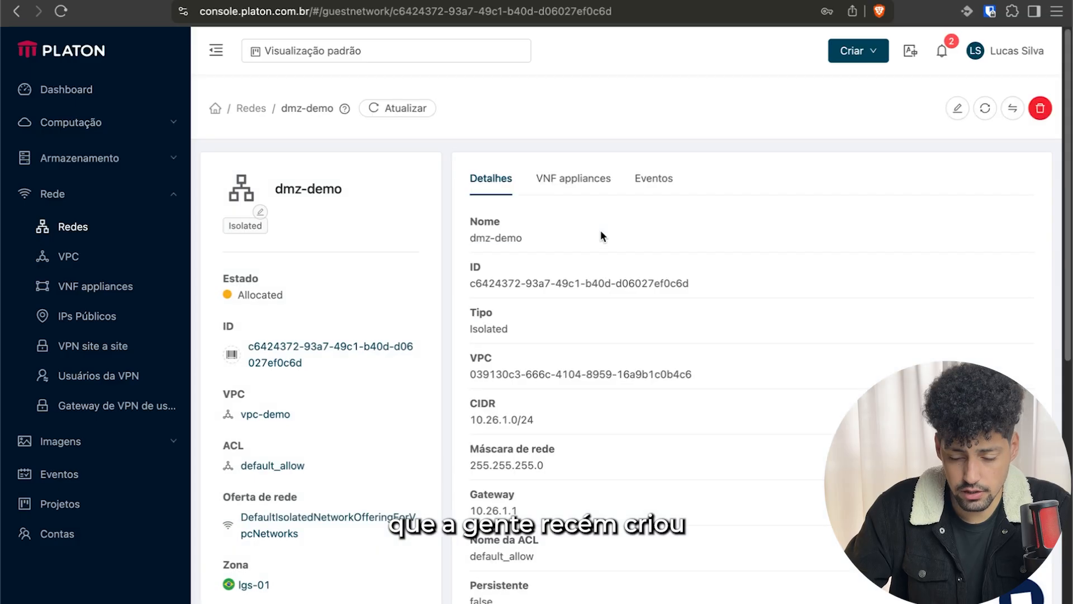
left_click(1011, 108)
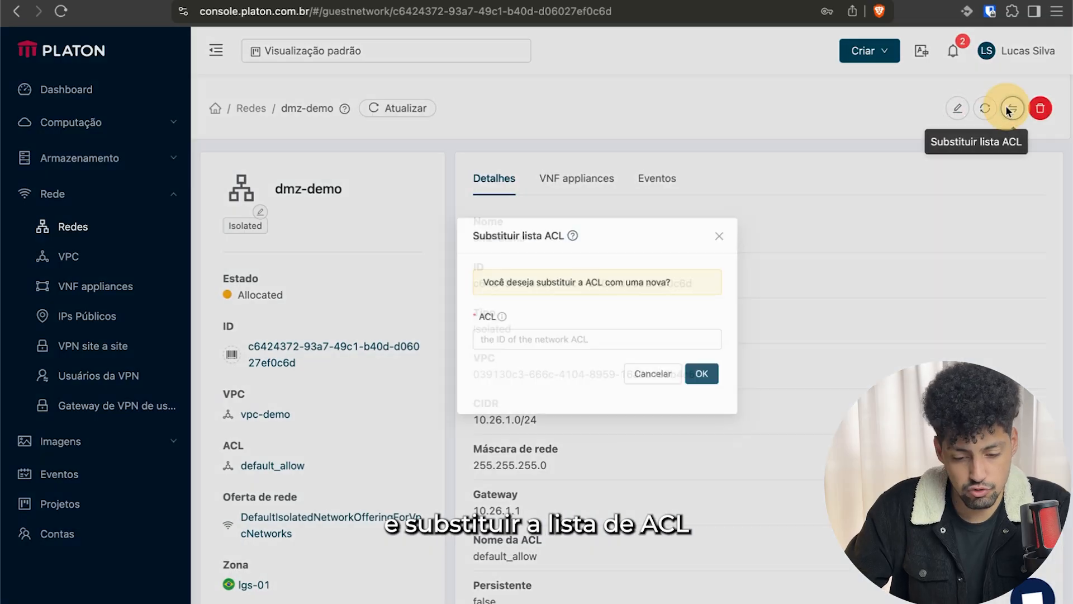
left_click(442, 374)
left_click(437, 428)
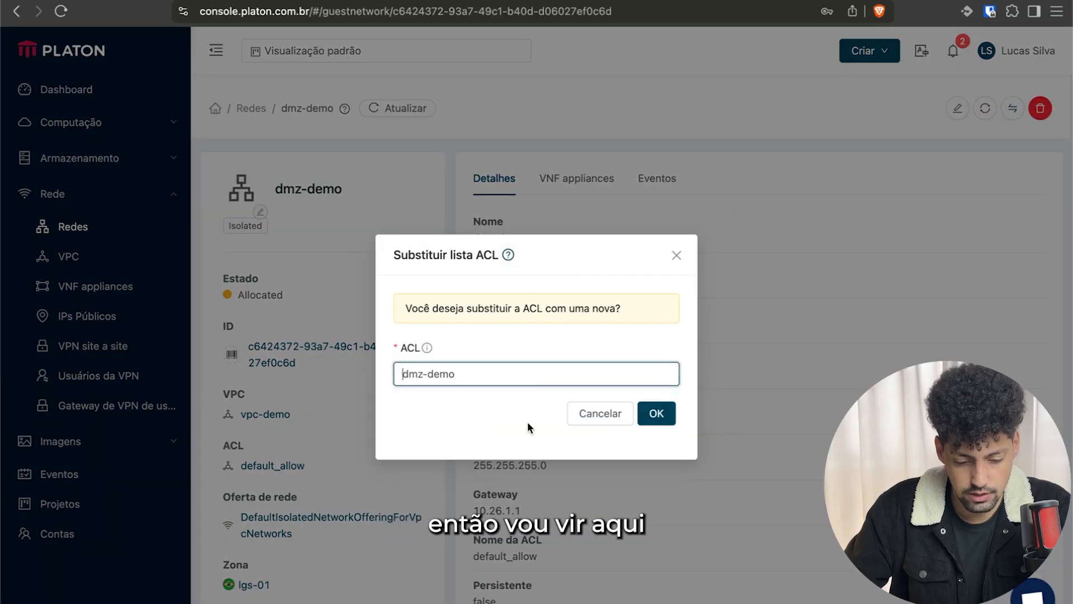
left_click(662, 419)
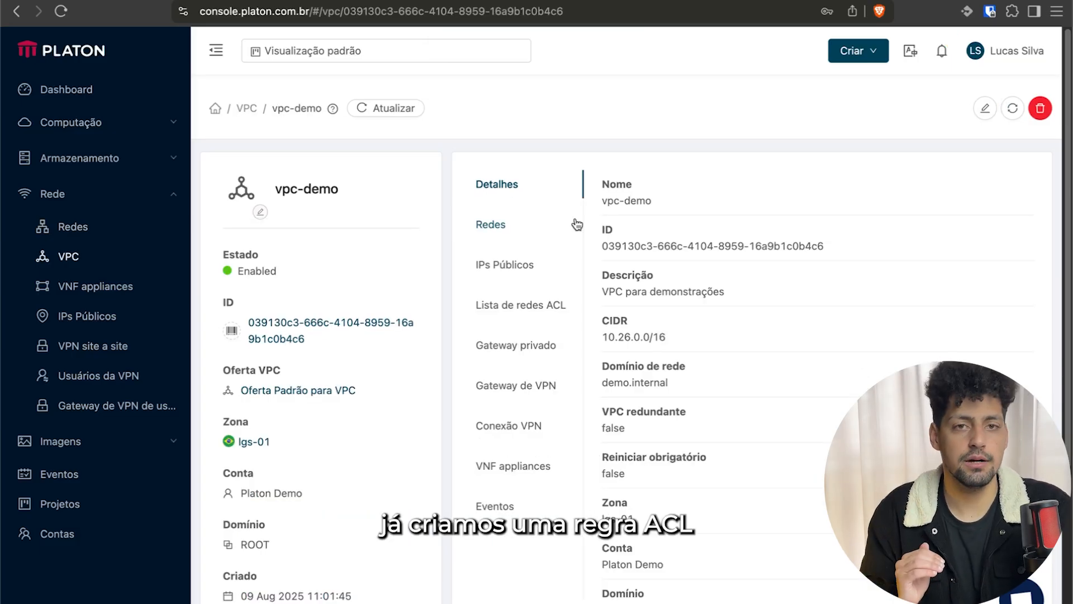
left_click(537, 230)
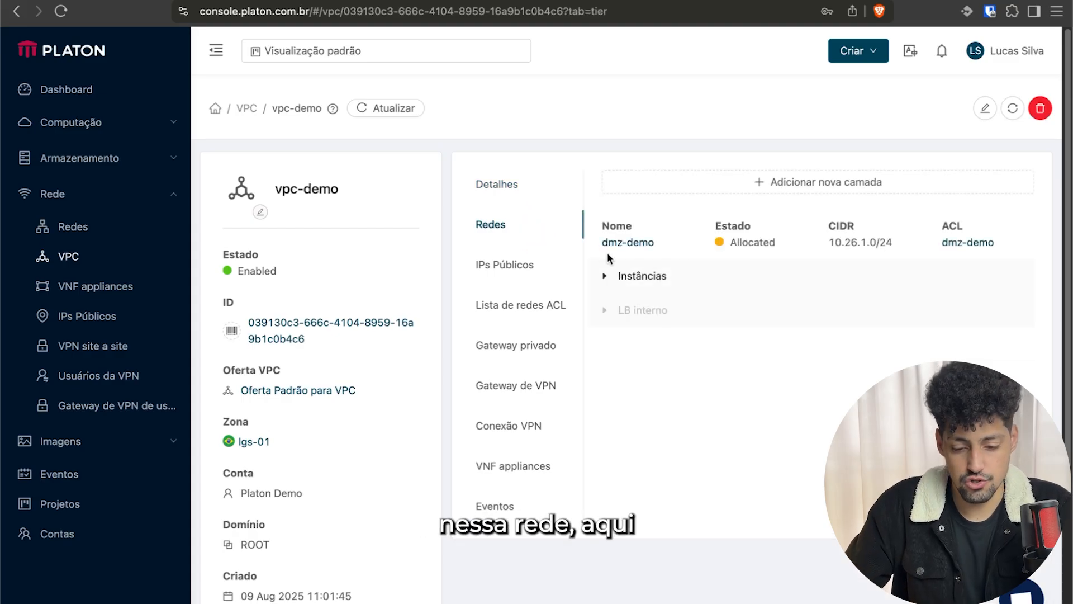
Step: Start a new instance in the dmz-demo tier and choose the community template Ubuntu 24.04 LTS
left_click(621, 276)
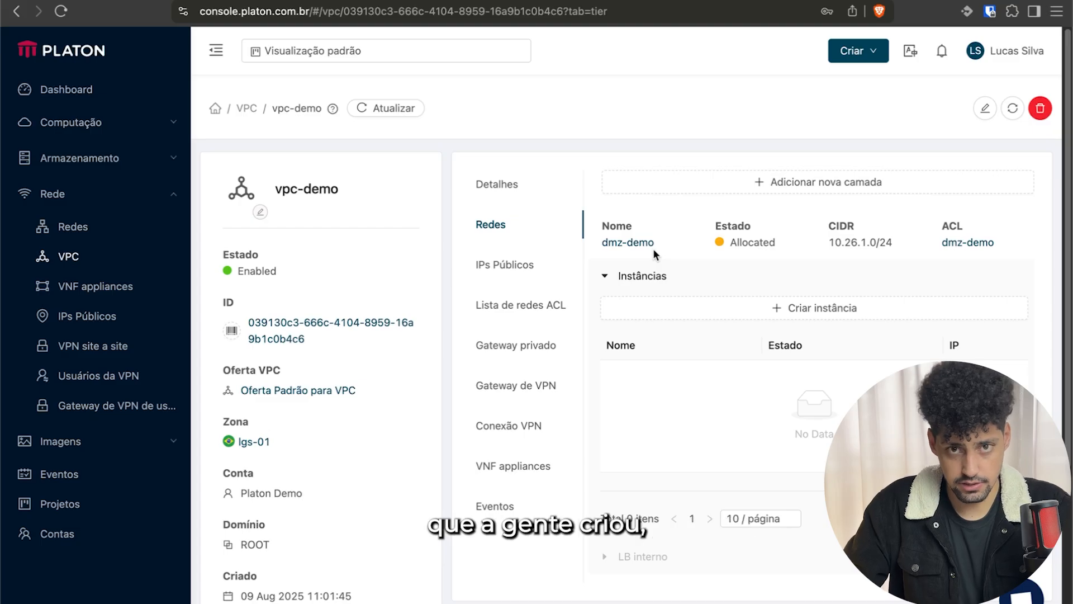
left_click(746, 308)
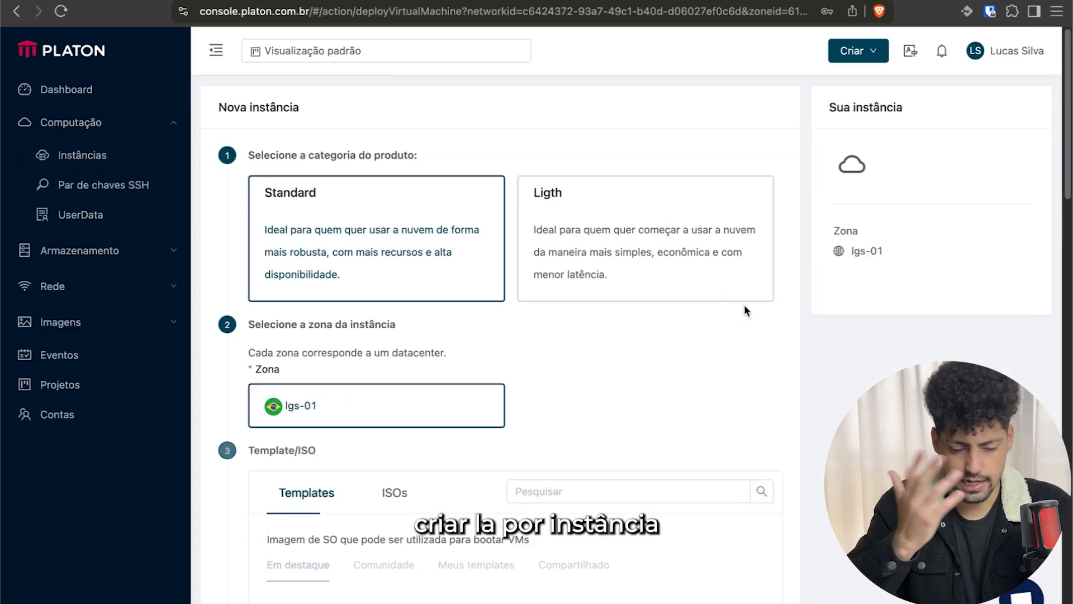
scroll(559, 304, "down", 6)
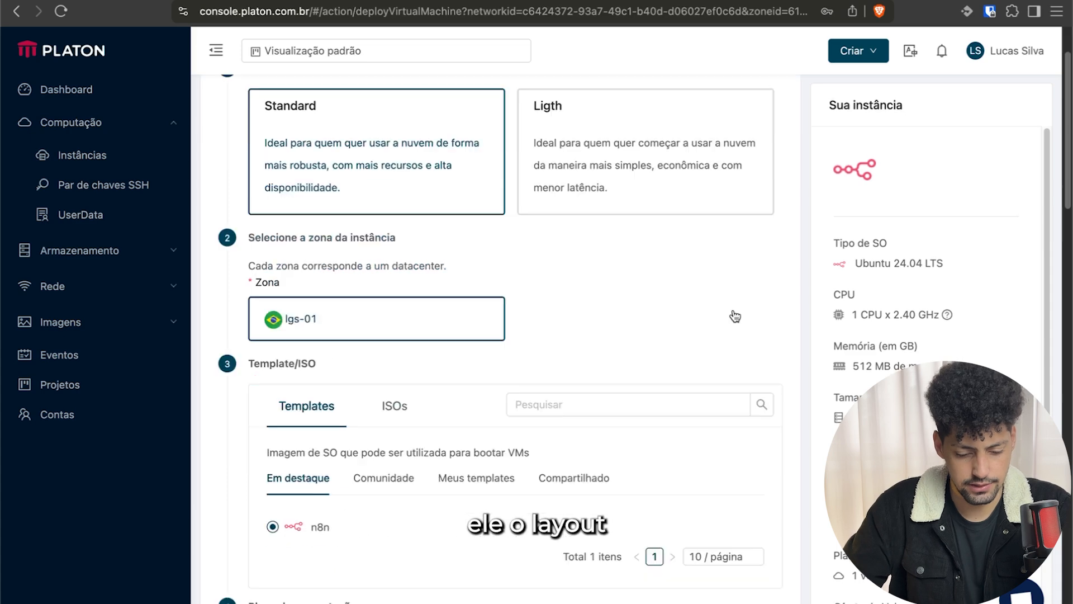
left_click(383, 246)
left_click(352, 297)
scroll(380, 391, "down", 2)
scroll(391, 481, "down", 1)
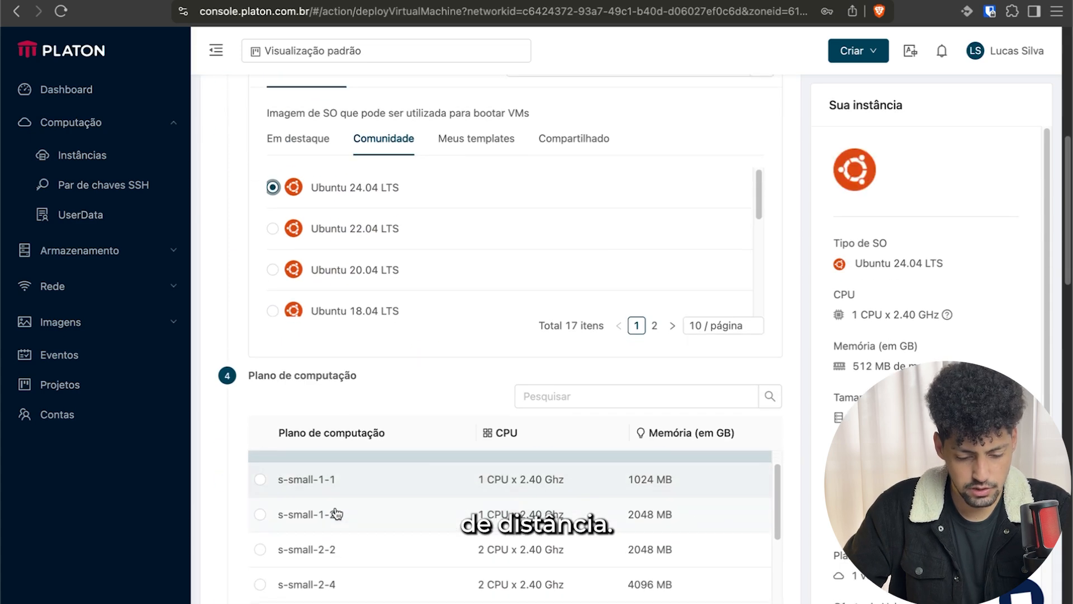
Step: Choose the s-small-1-2 compute plan for the instance and check that dmz-demo is its selected network
left_click(335, 512)
scroll(414, 369, "down", 8)
scroll(379, 500, "down", 5)
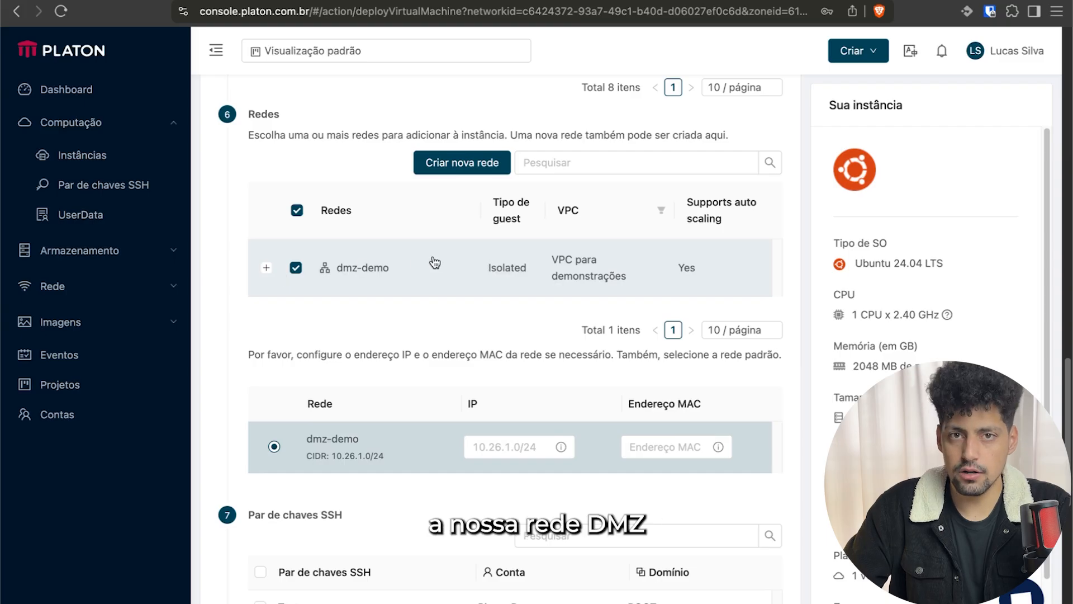
scroll(440, 324, "down", 1)
scroll(441, 325, "down", 3)
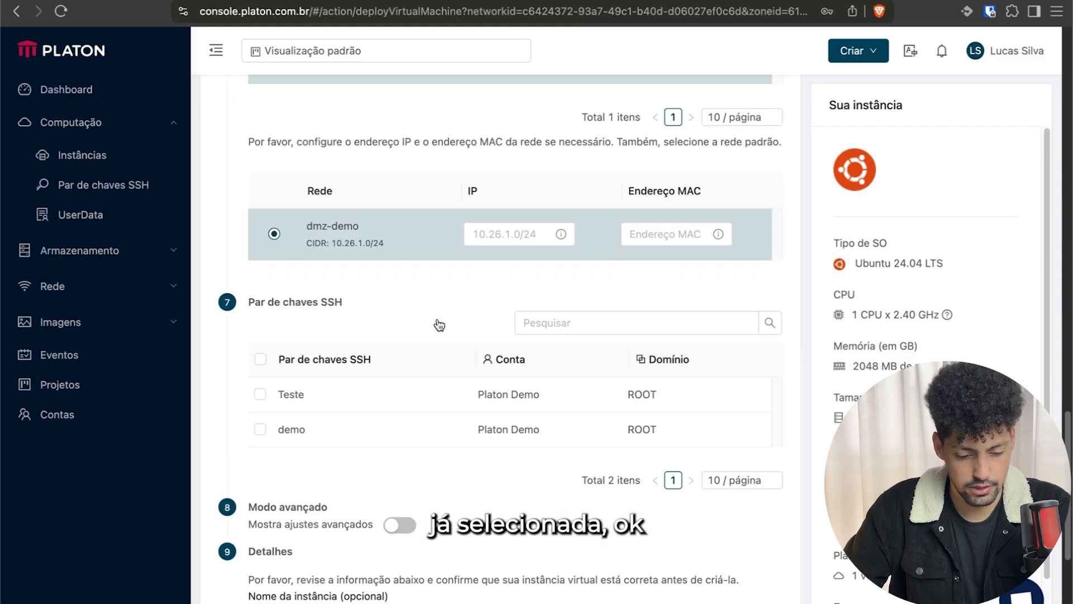
Step: Assign the demo SSH key pair, name the instance ubuntu-demo-vpc and create it
left_click(386, 429)
scroll(371, 463, "down", 4)
left_click(299, 404)
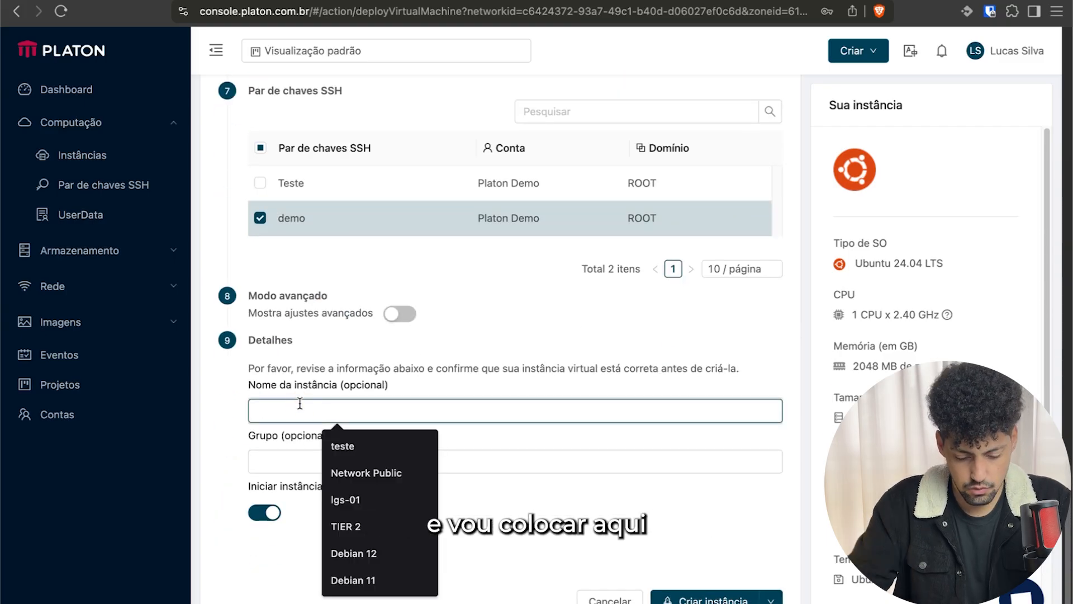
type("ubuntu-demo-vpc")
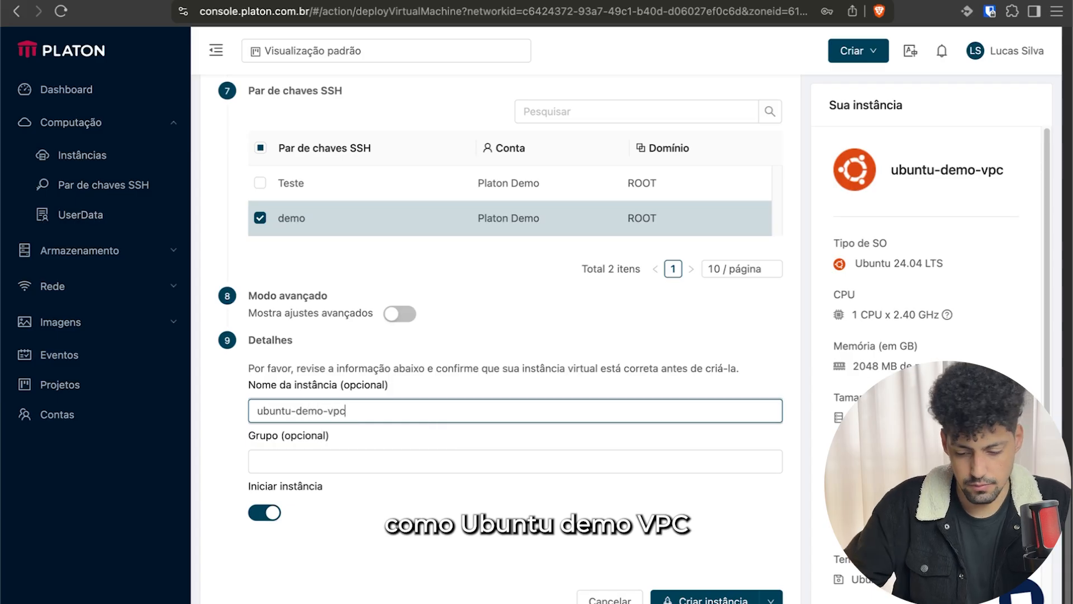
left_click(693, 600)
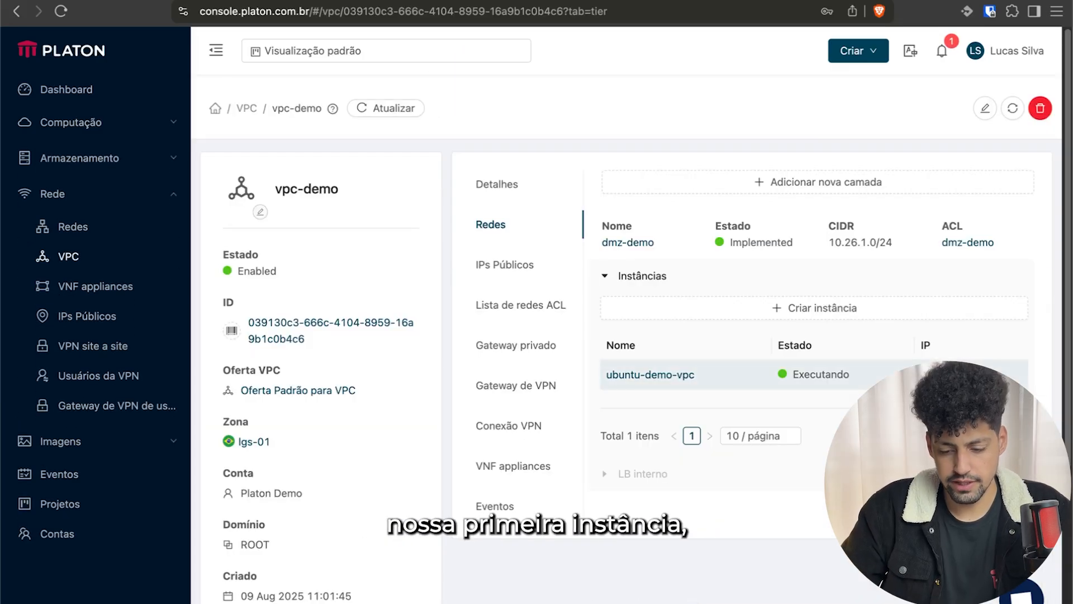
Step: Check the state of the dmz-demo tier and examine the details of vpc-demo's Source NAT public IP
double_click(775, 242)
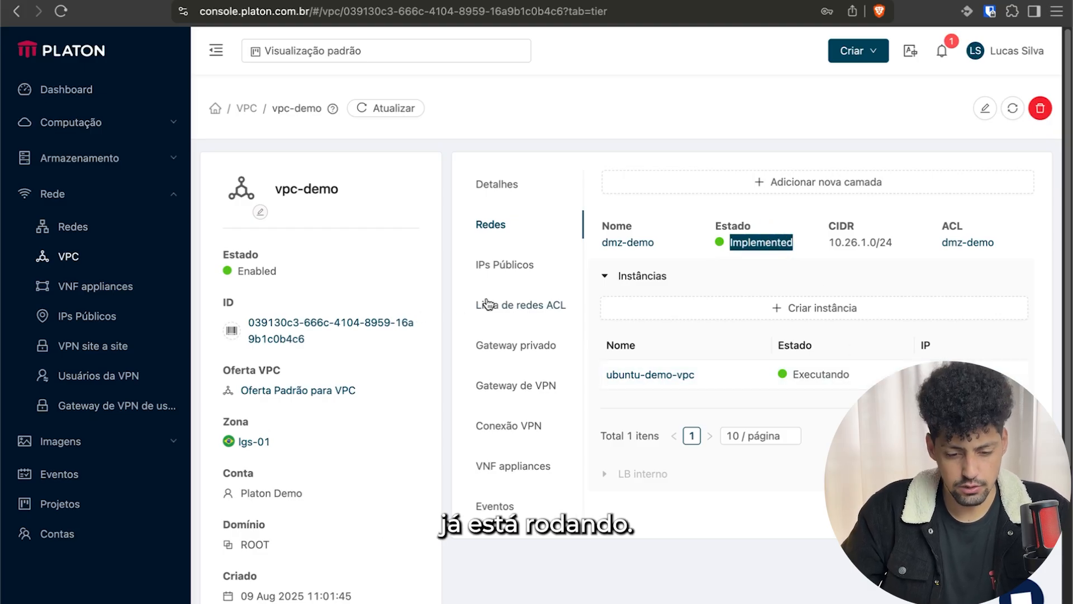
left_click(495, 273)
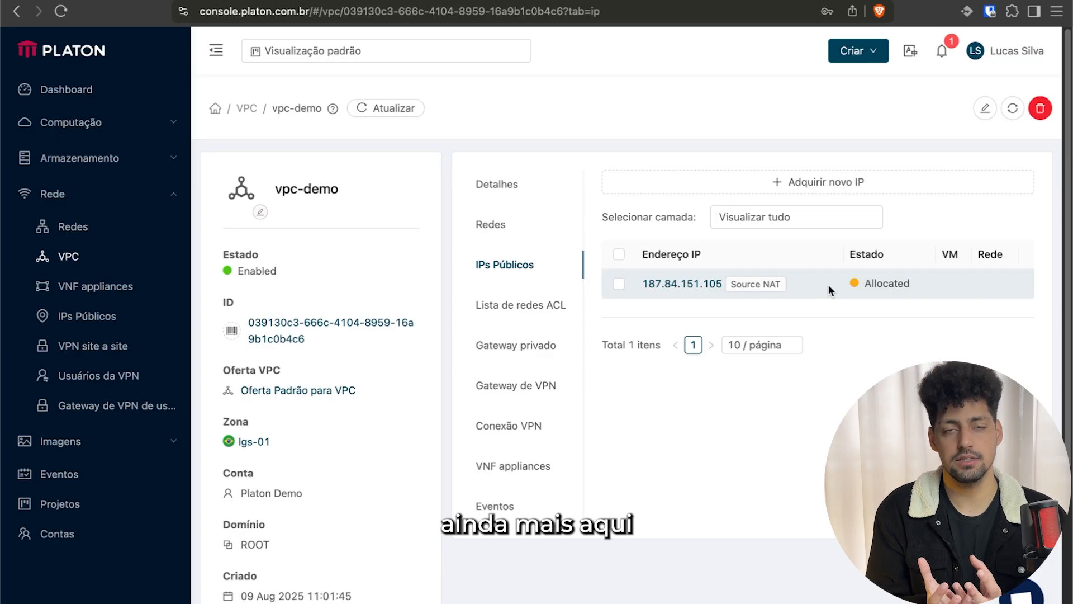
left_click(705, 284)
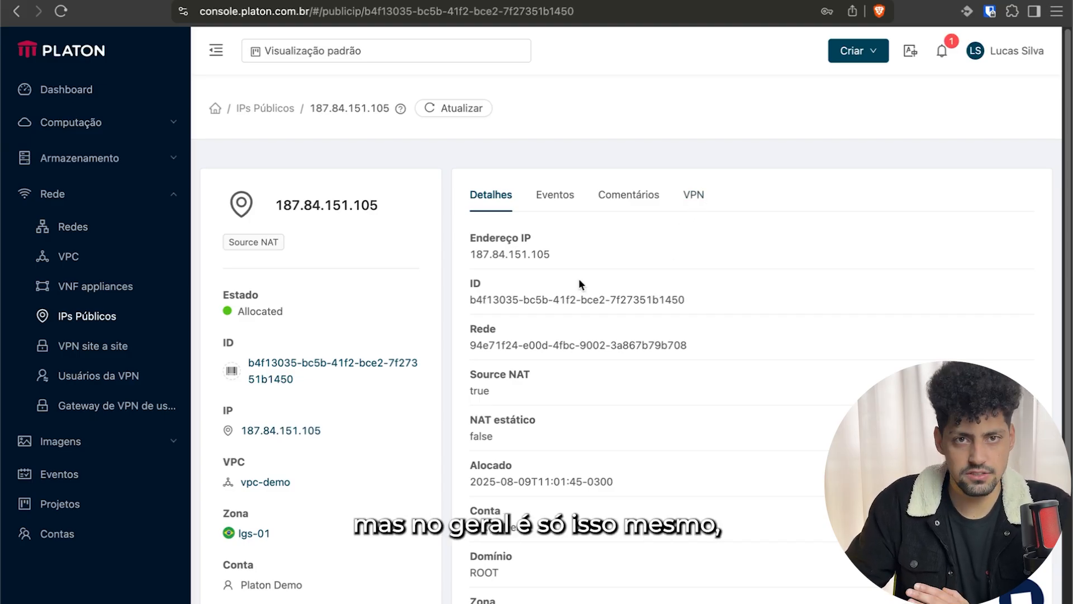
left_click(16, 11)
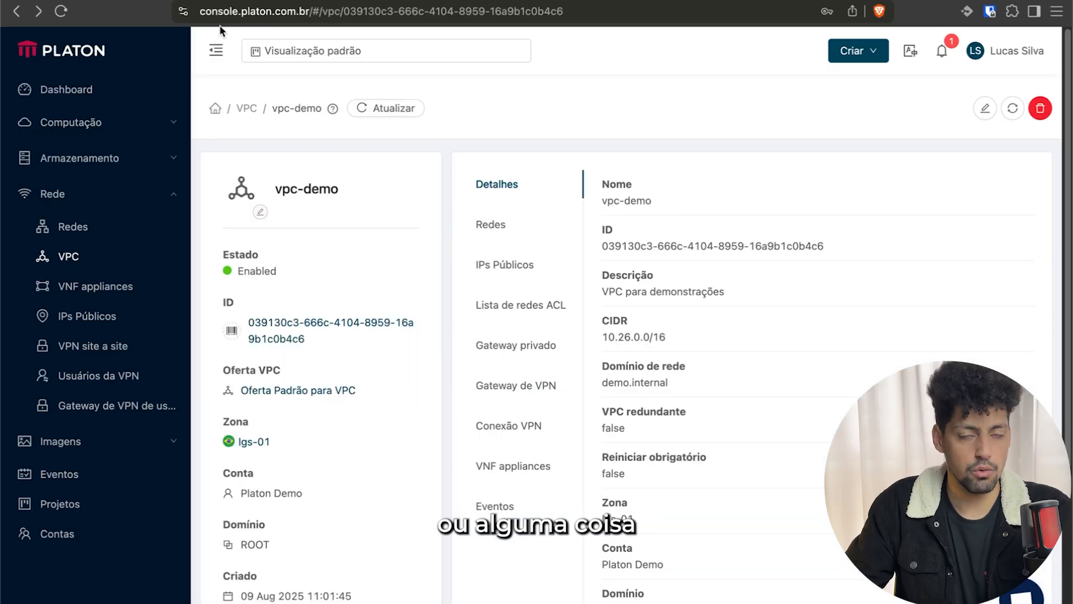
Step: Acquire an additional public IP for vpc-demo
left_click(505, 264)
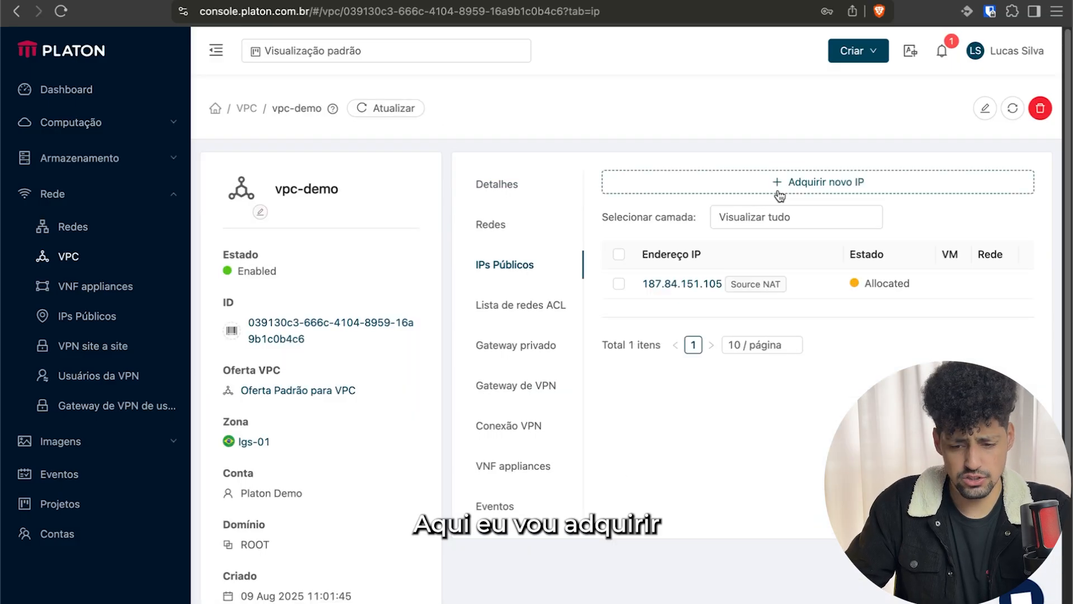
left_click(780, 195)
left_click(657, 403)
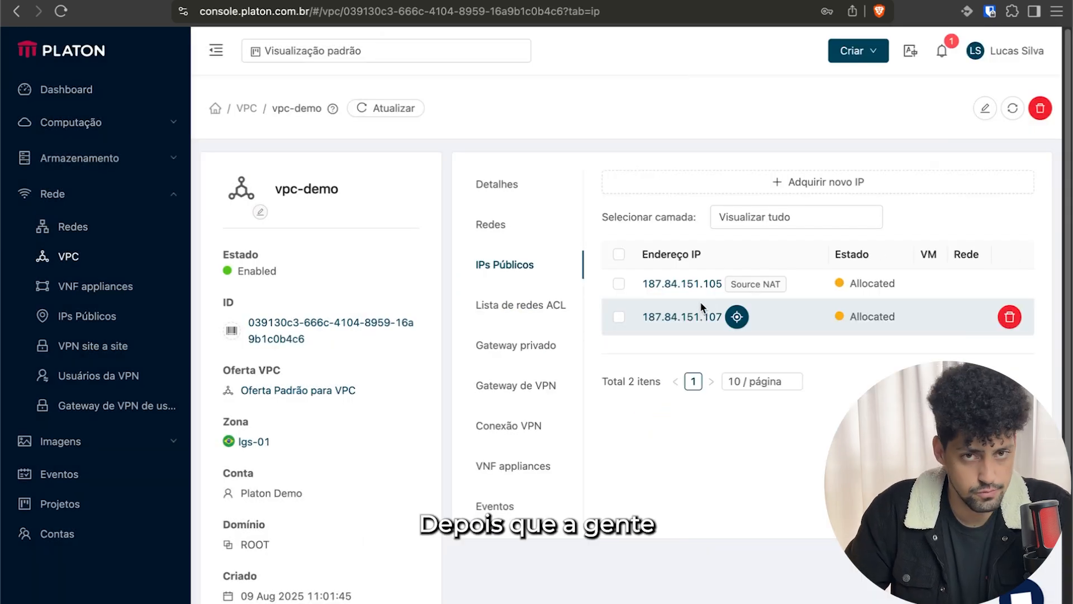
Step: Prepare a TCP port forwarding rule on public IP 187.84.151.107 with private port 22 and public port 22
left_click(673, 319)
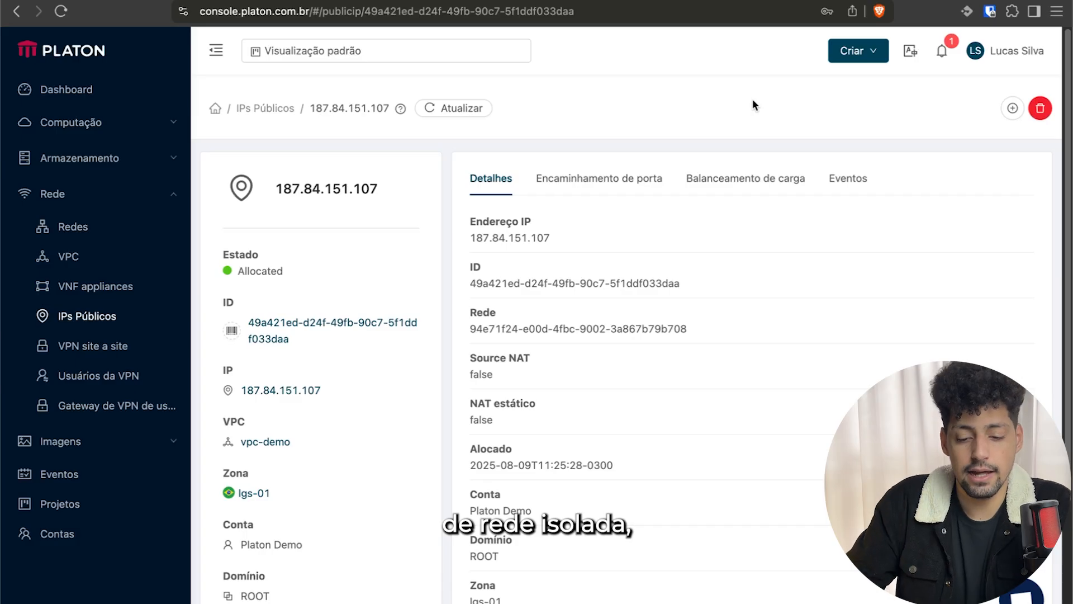
left_click(635, 181)
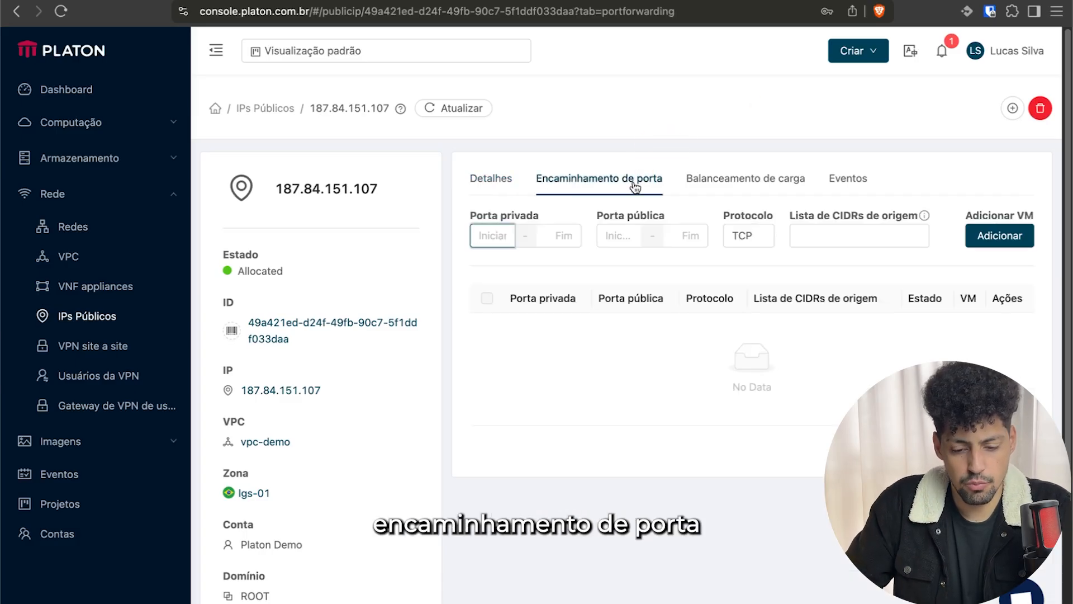
type("22")
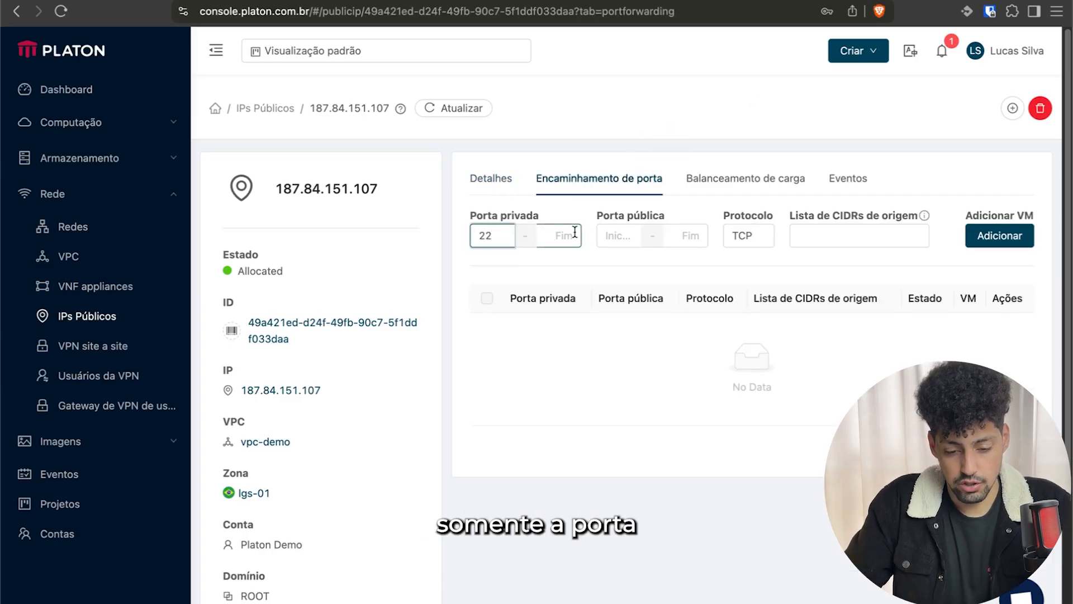
left_click(610, 235)
type("22")
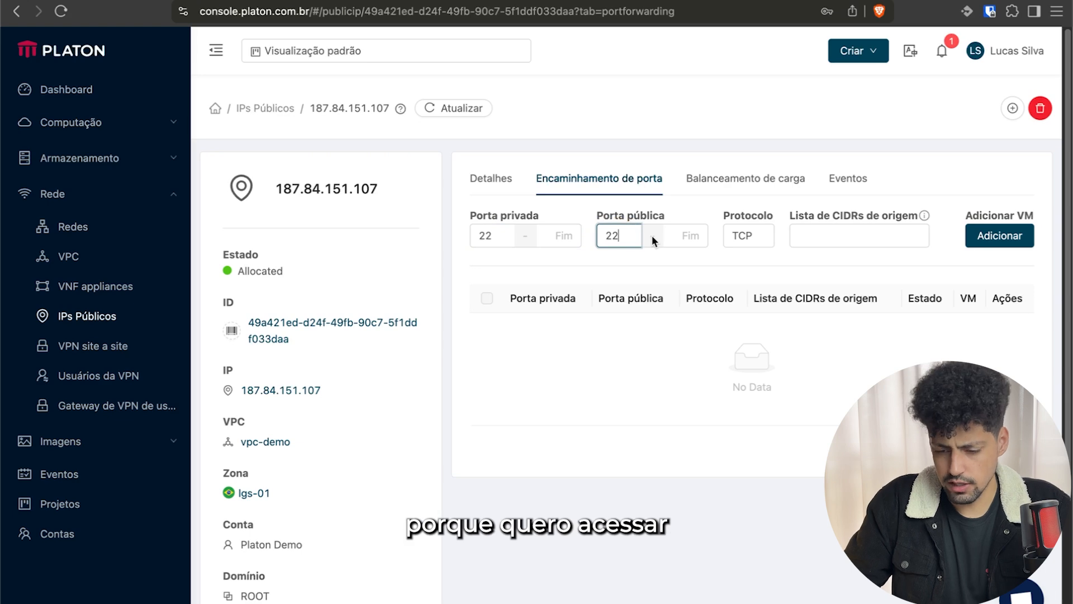
Step: Add the port forwarding rule for the ubuntu-demo-vpc instance in the dmz-demo tier
left_click(982, 239)
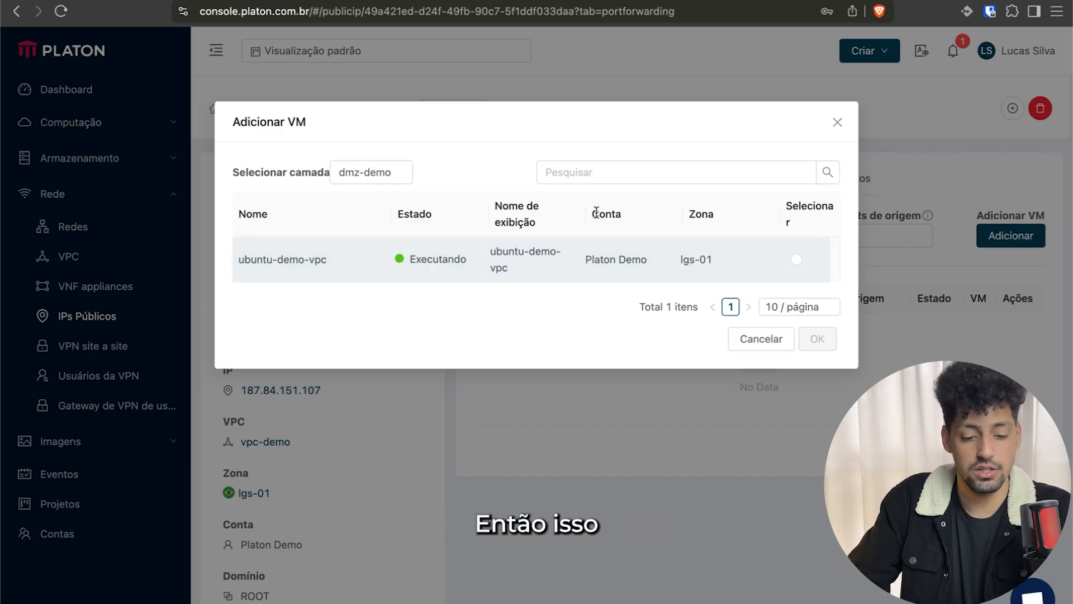
left_click(408, 173)
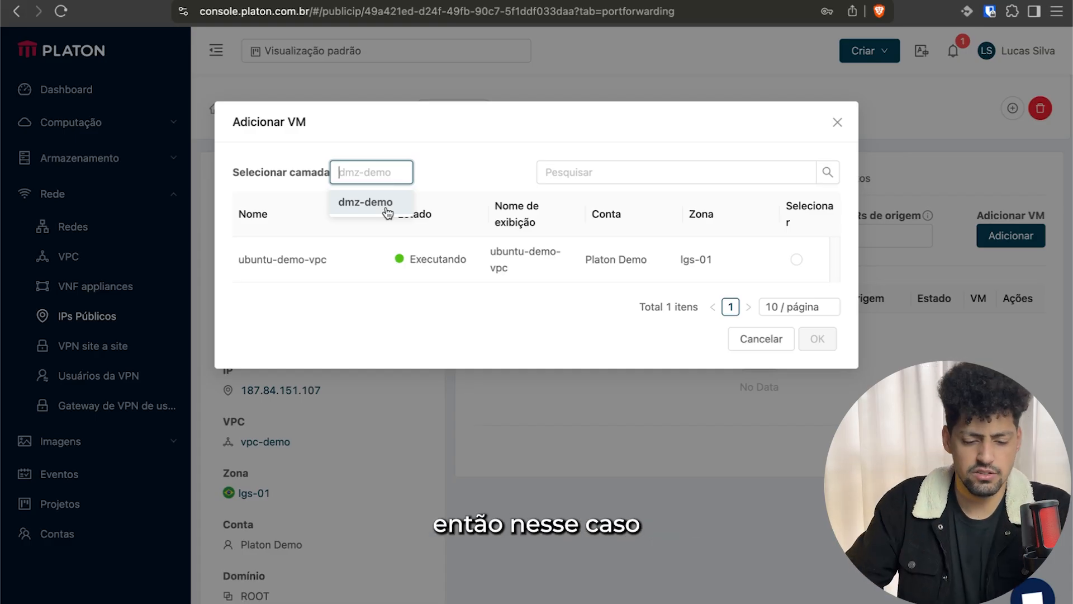
left_click(385, 212)
left_click(796, 260)
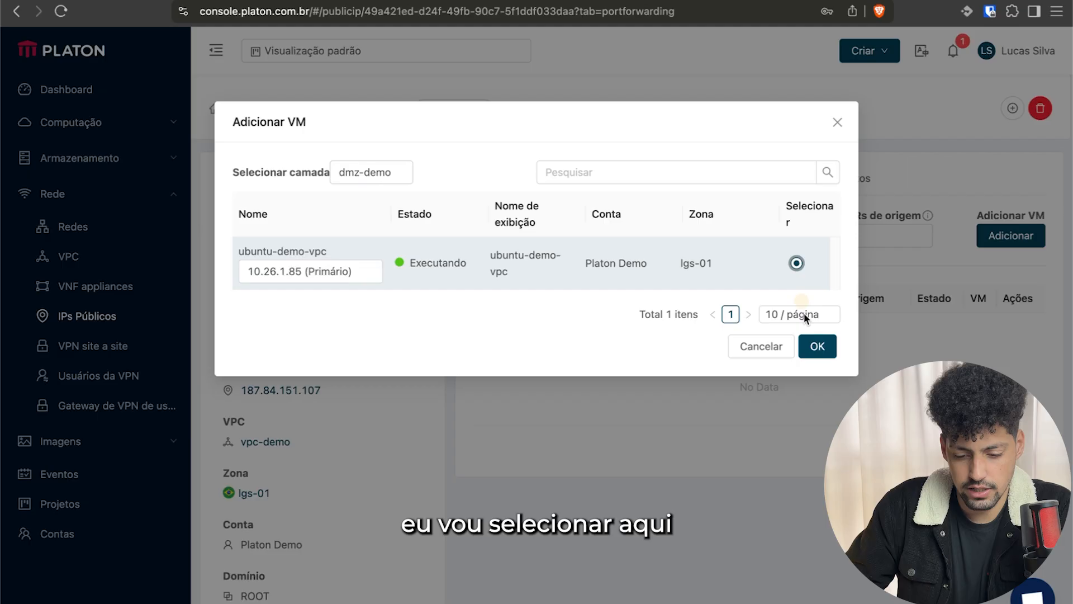
left_click(817, 346)
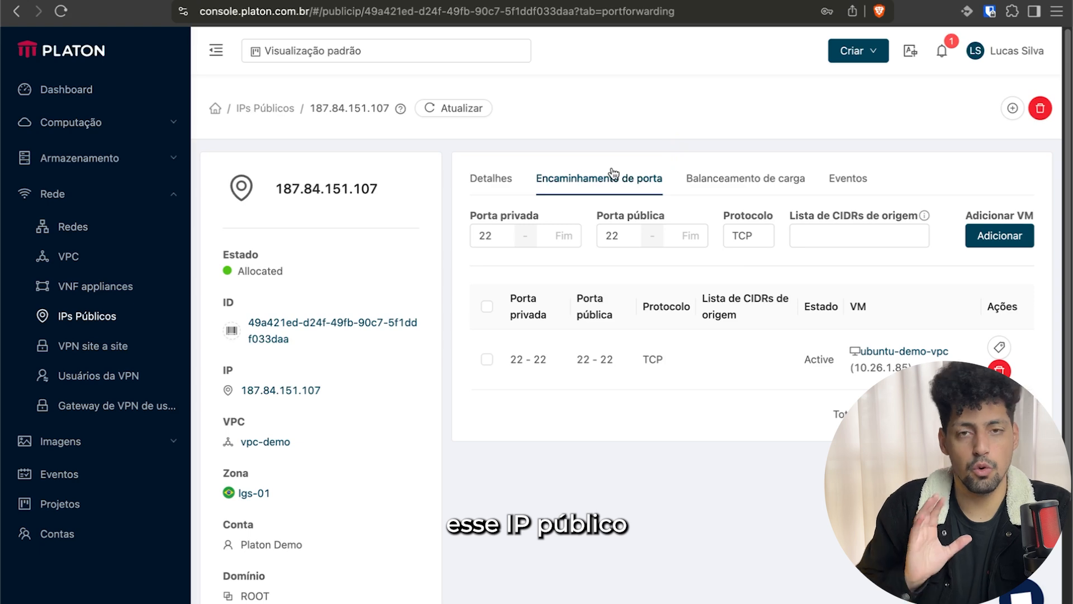
Step: Refresh the public IP's page and examine its associated network and the VM selection for port forwarding, without adding another rule
left_click(455, 108)
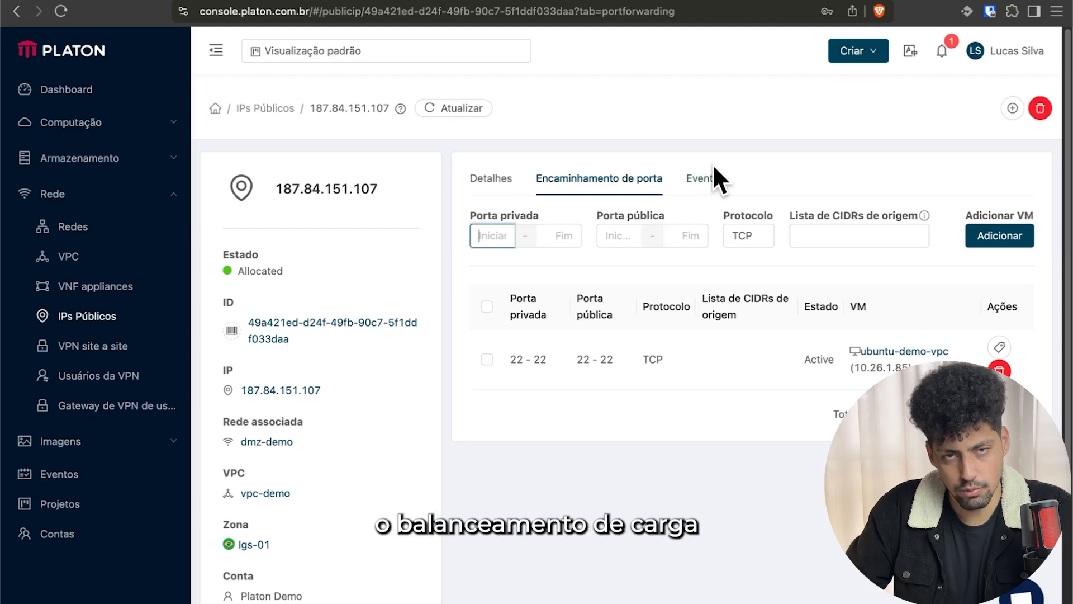
left_click(625, 144)
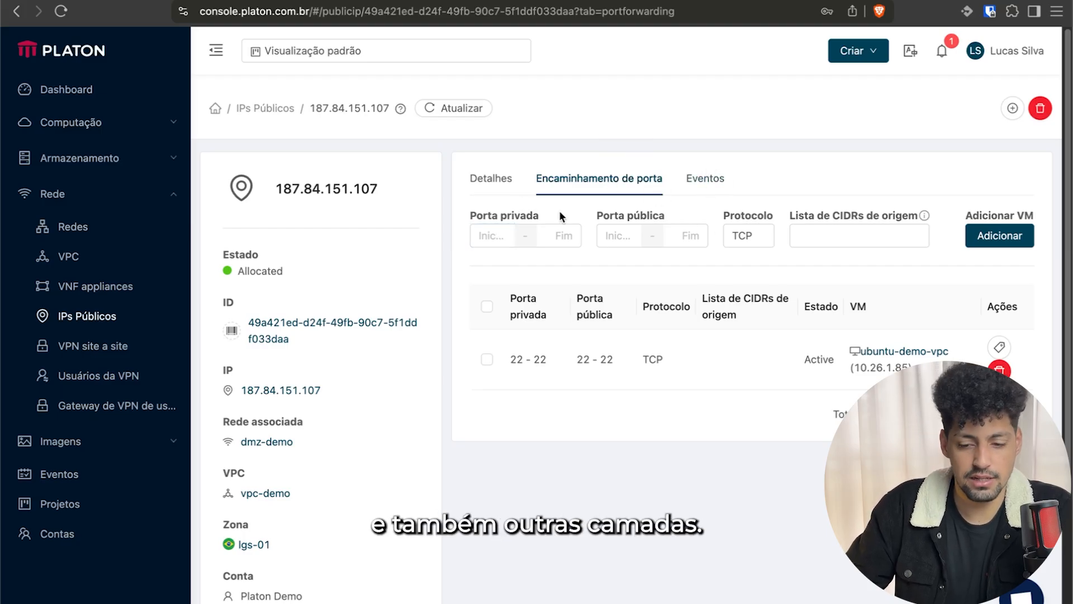
left_click(975, 241)
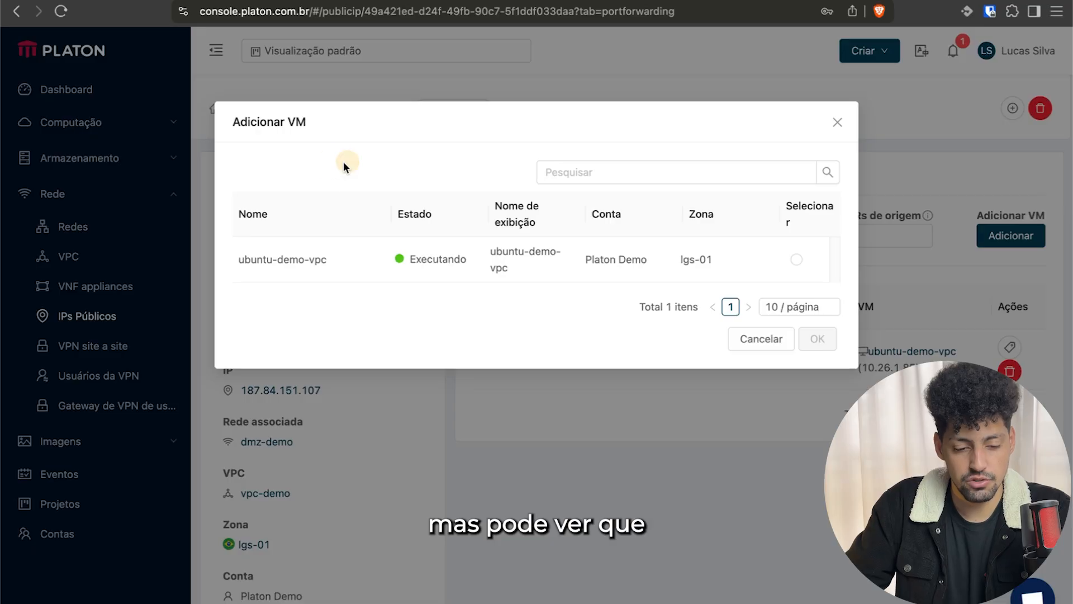
left_click(281, 171)
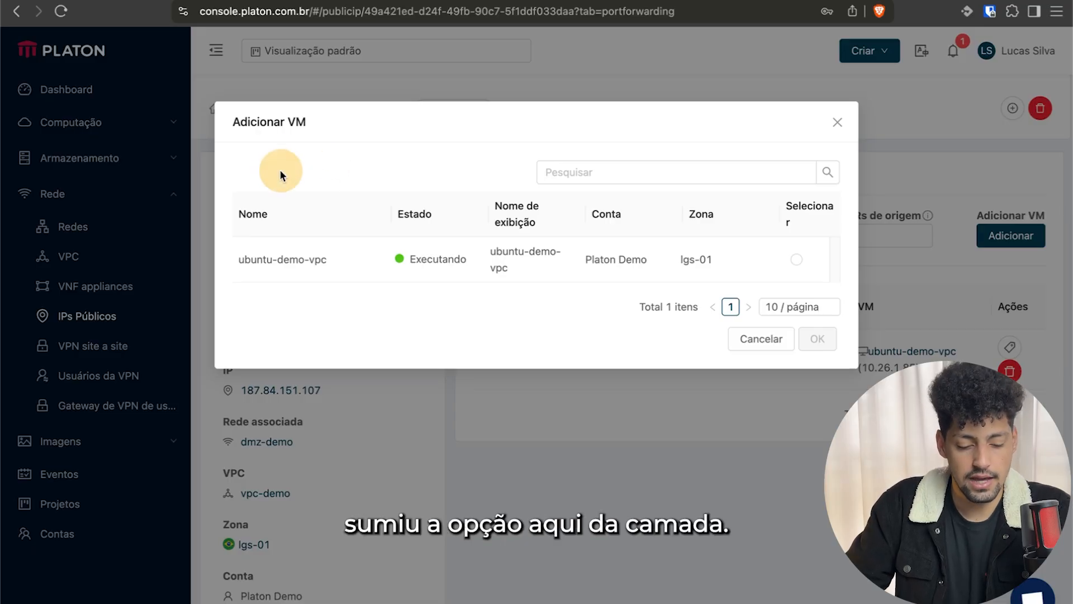
left_click(835, 122)
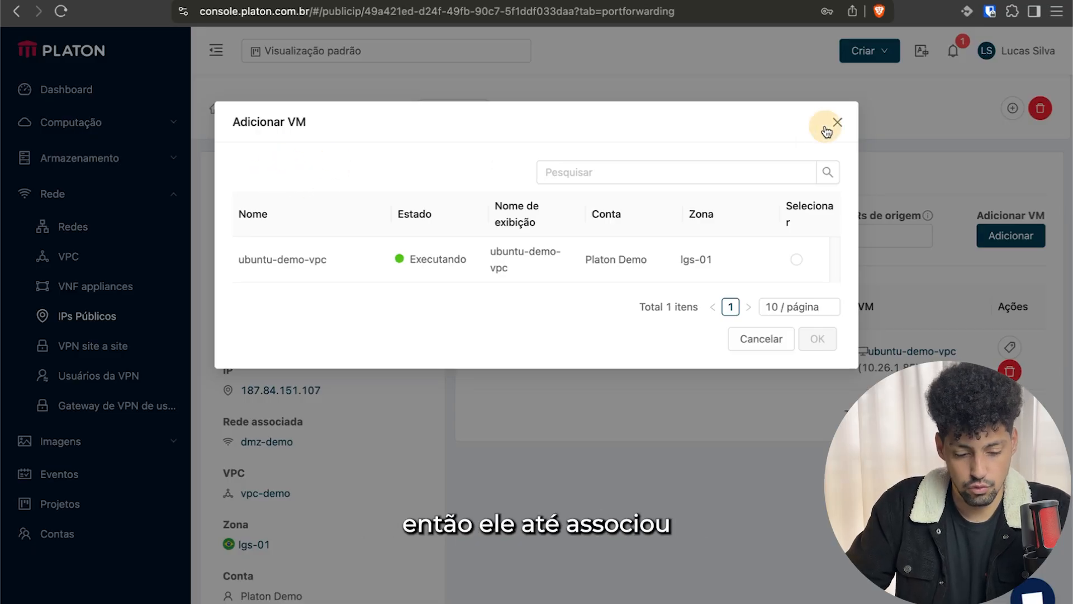
left_click(273, 426)
double_click(273, 424)
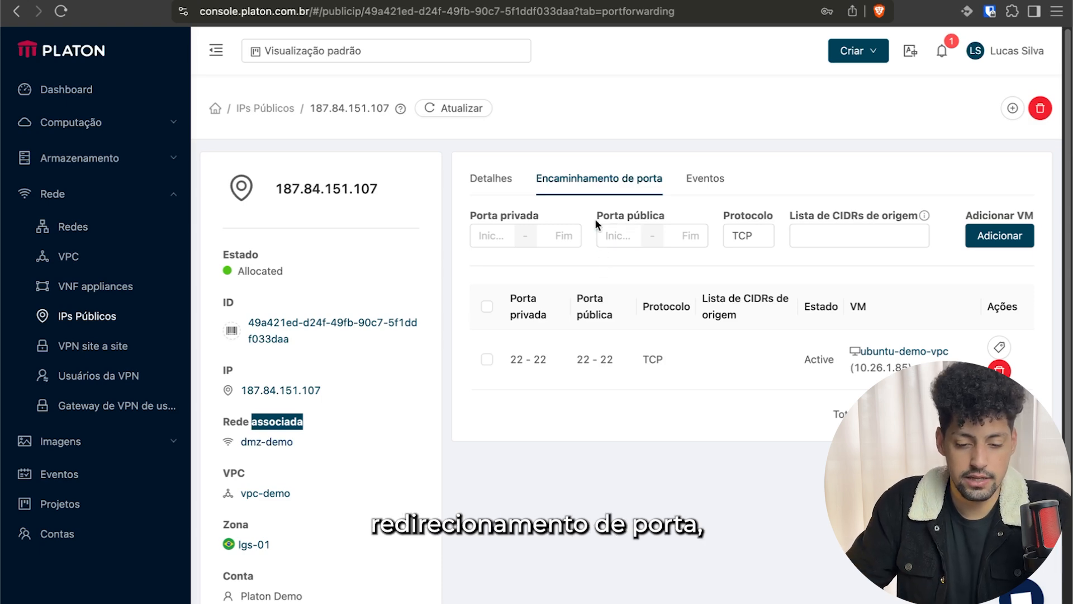
left_click(1012, 235)
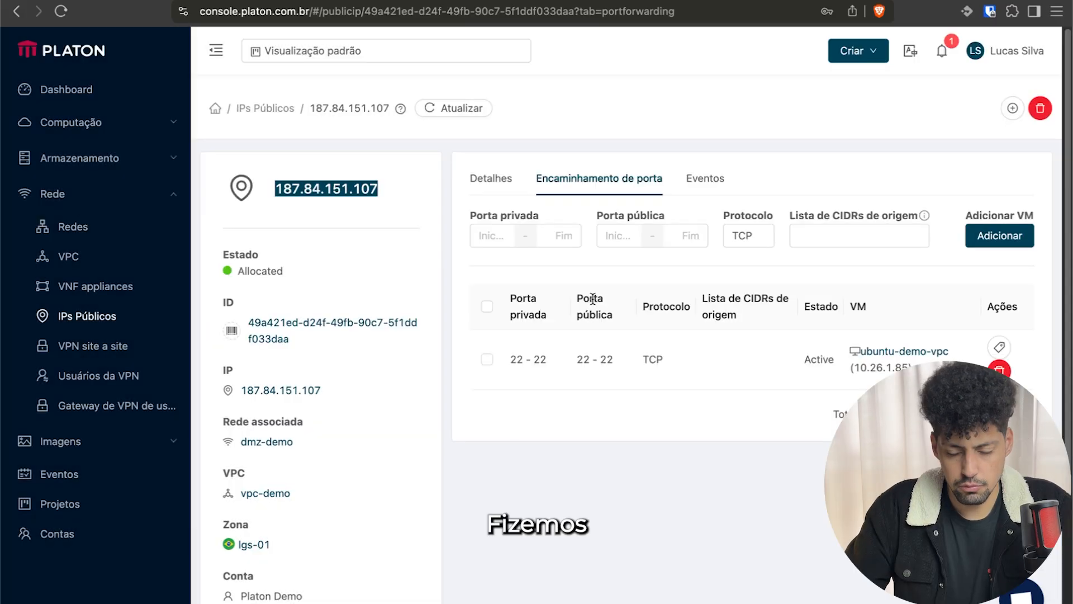
key("alt+space")
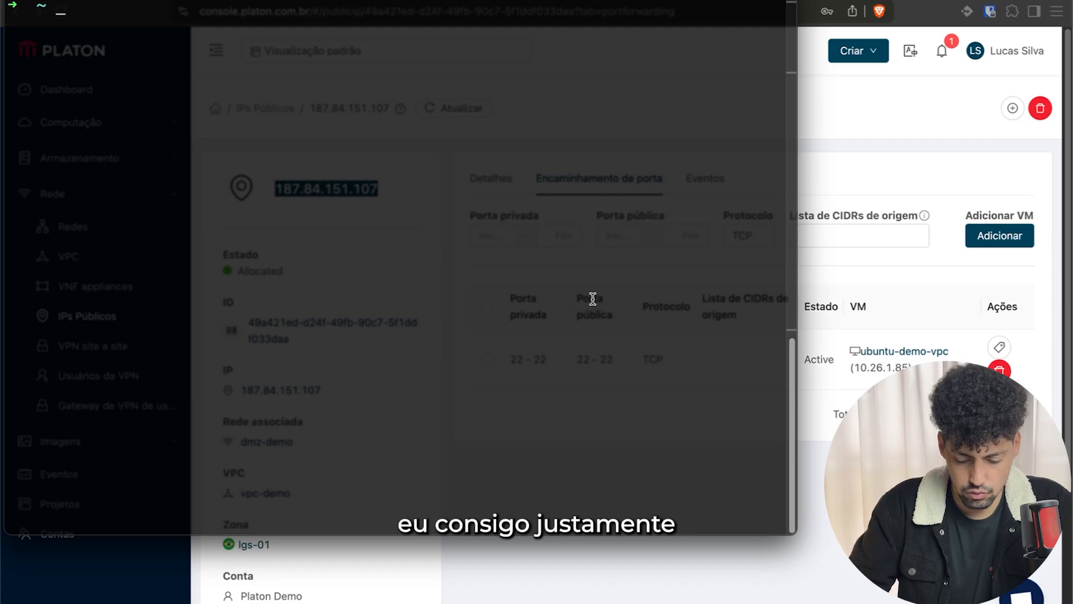
type("ssh ubuntu@187.84.151.107")
key("Right")
key("Return")
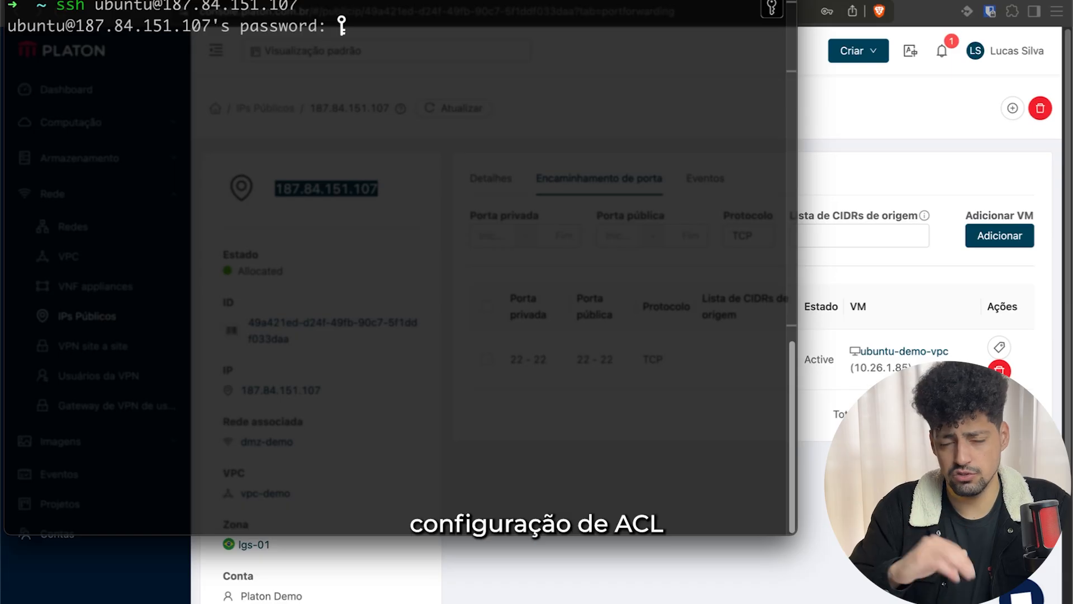
key("Return")
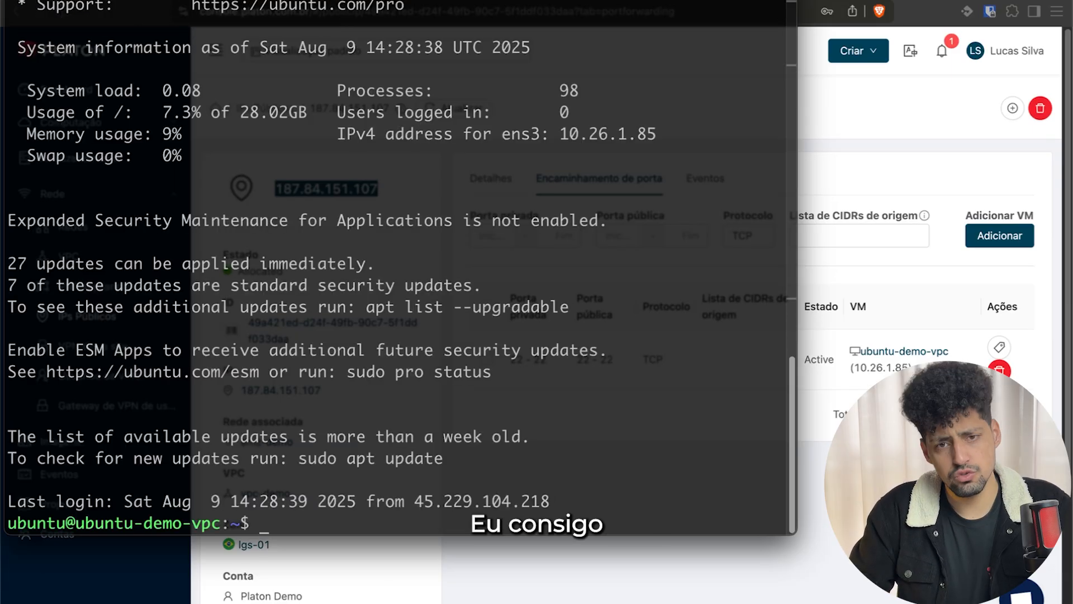
Step: Clear the instance's terminal and query its outgoing public IP with curl ifconfig.me
type("clear")
key("Return")
type("curl ifconfig.me")
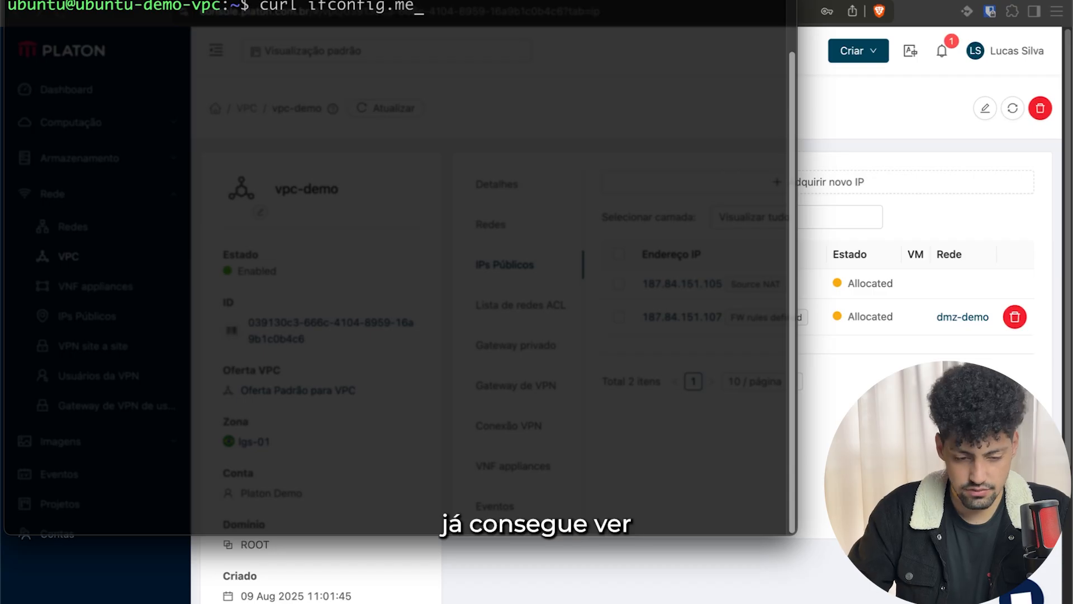
key("Return")
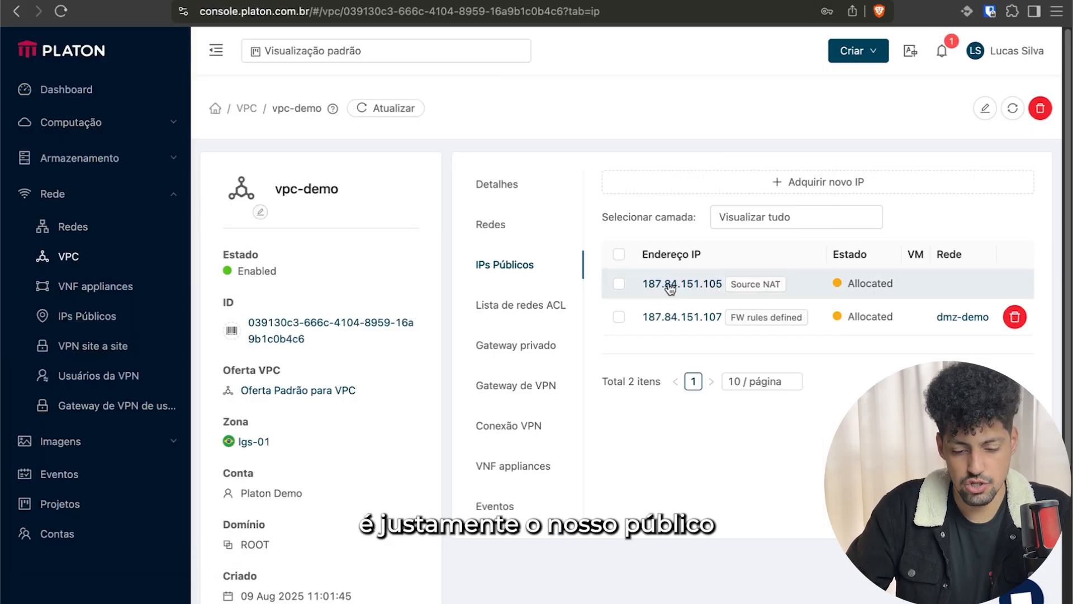